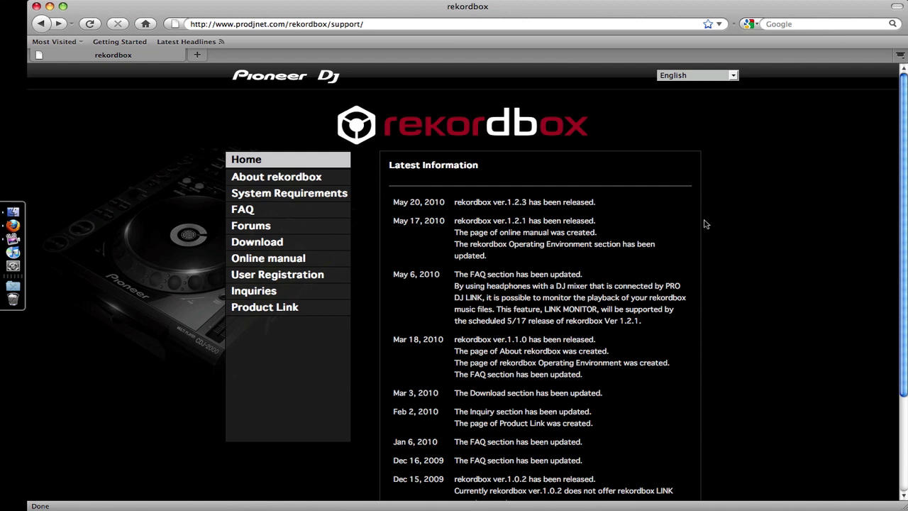
Open the Macintosh download page for rekordbox Ver.1.2.3 on the Pioneer support site
{"action": "left_click_drag", "start_coordinate": [507, 202], "coordinate": [527, 202]}
{"action": "left_click", "coordinate": [593, 211]}
{"action": "left_click", "coordinate": [280, 243]}
{"action": "scroll", "coordinate": [650, 252], "scroll_direction": "down", "scroll_amount": 5}
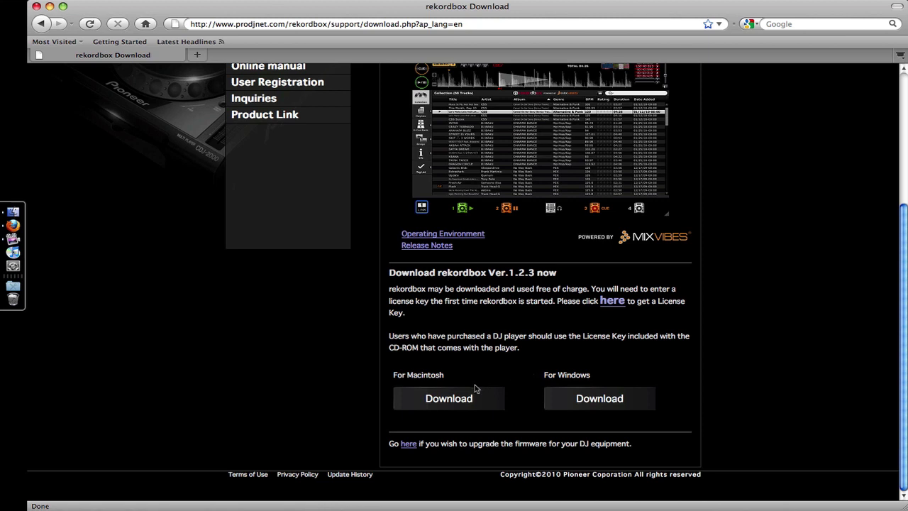
{"action": "left_click", "coordinate": [438, 404]}
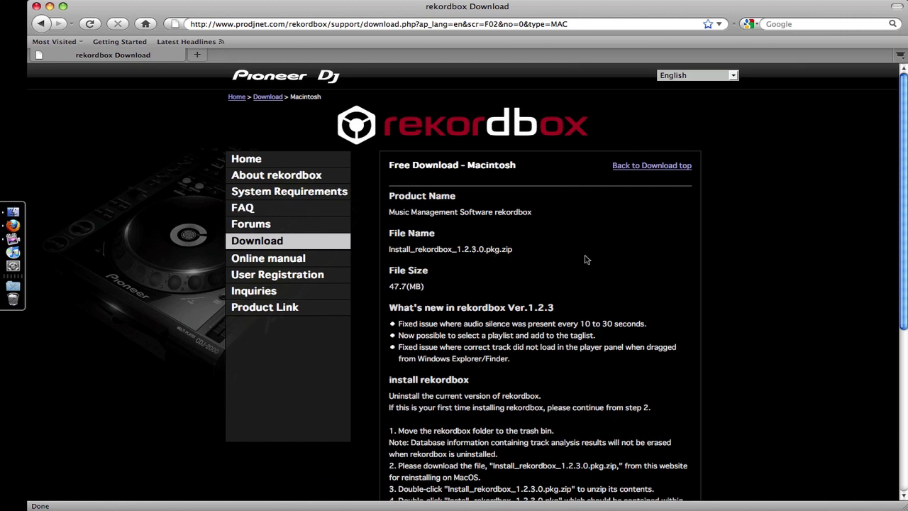
Download Install_rekordbox_1.2.3.0.pkg.zip from the North America location and save the file
{"action": "scroll", "coordinate": [586, 260], "scroll_direction": "down", "scroll_amount": 5}
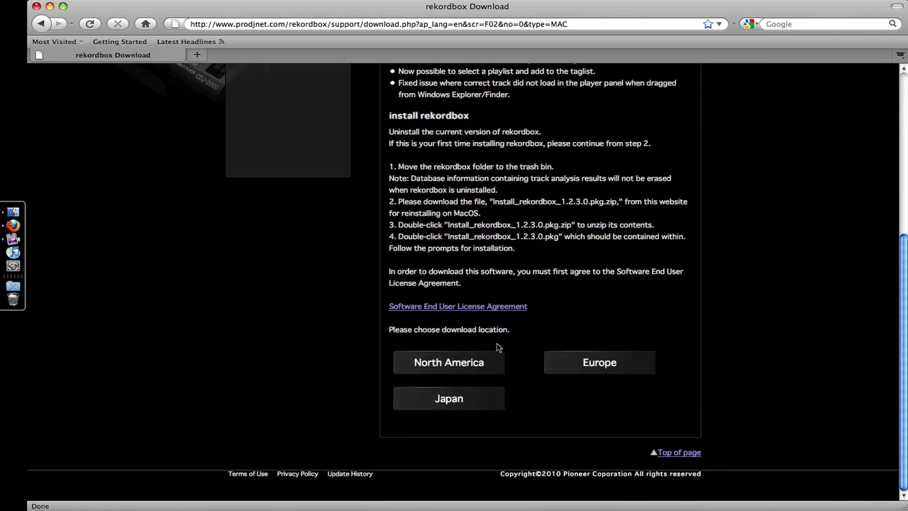
{"action": "left_click", "coordinate": [487, 363]}
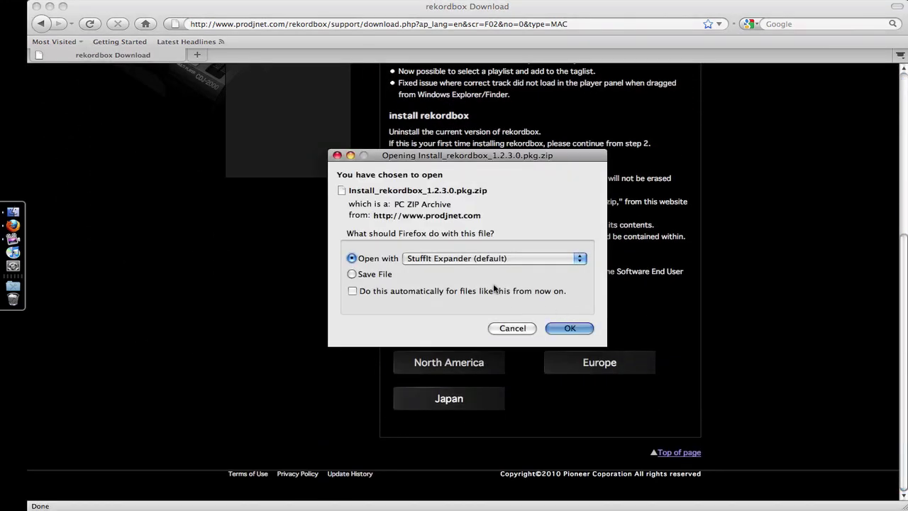
{"action": "left_click", "coordinate": [376, 274]}
{"action": "left_click", "coordinate": [574, 327]}
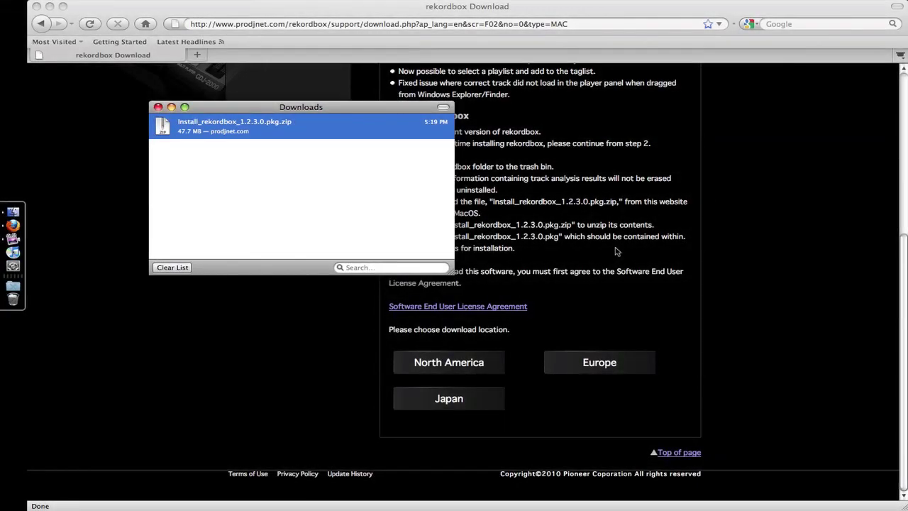
Unzip the downloaded archive and launch the Install_rekordbox_1.2.3.0.pkg installer
{"action": "double_click", "coordinate": [194, 118]}
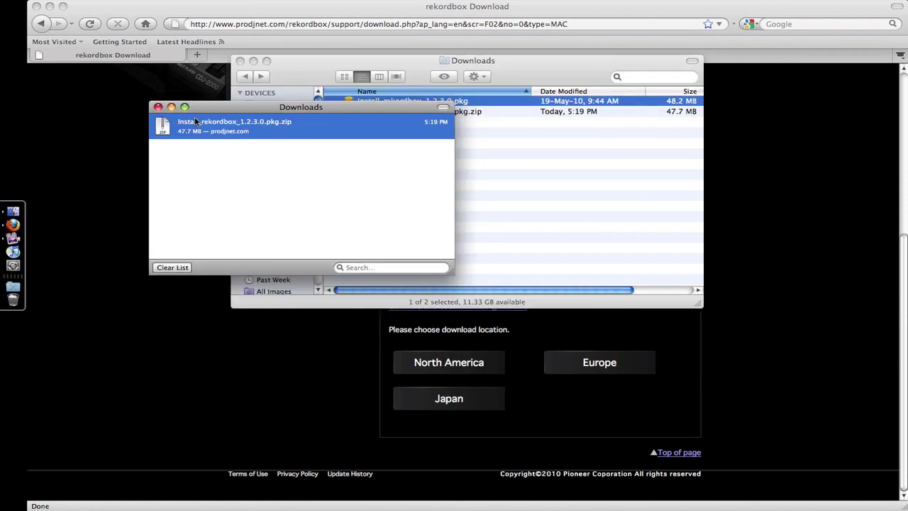
{"action": "left_click", "coordinate": [540, 207]}
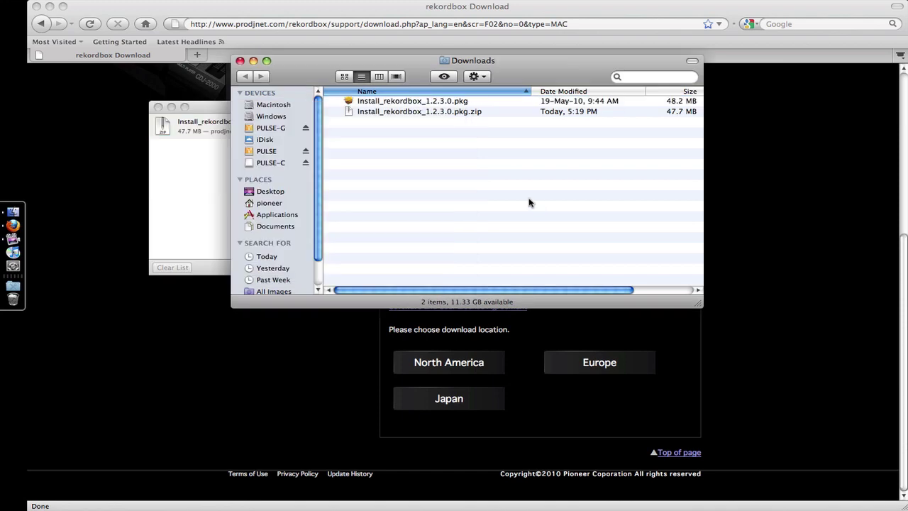
{"action": "double_click", "coordinate": [432, 103]}
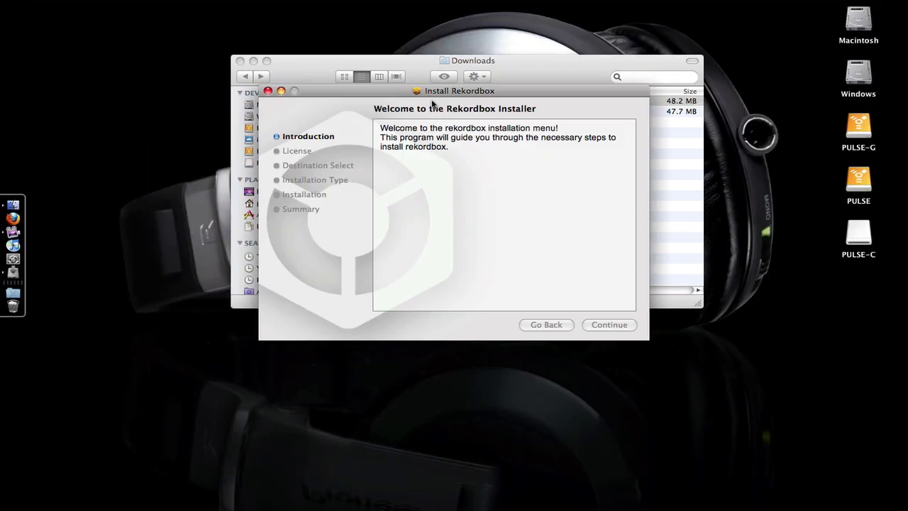
Accept the license agreement, run the standard rekordbox installation on the Macintosh volume, and close the installer
{"action": "left_click", "coordinate": [614, 324]}
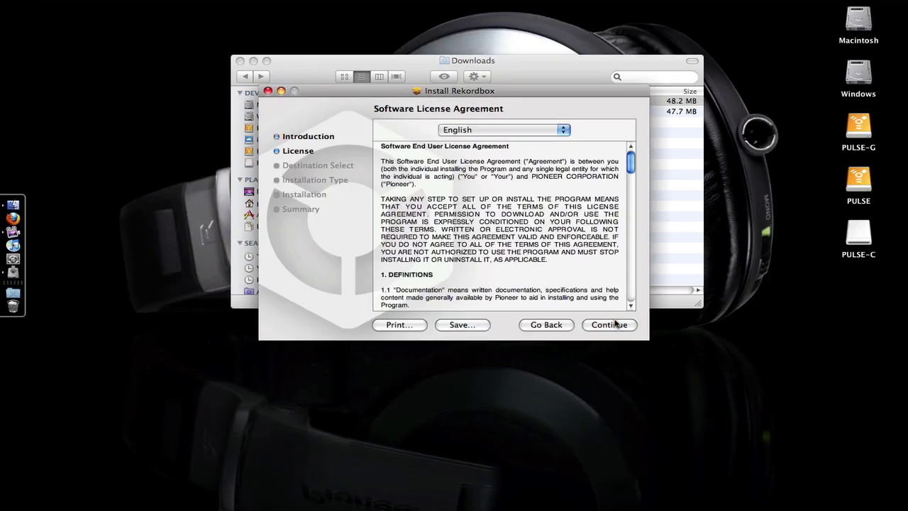
{"action": "left_click", "coordinate": [609, 325]}
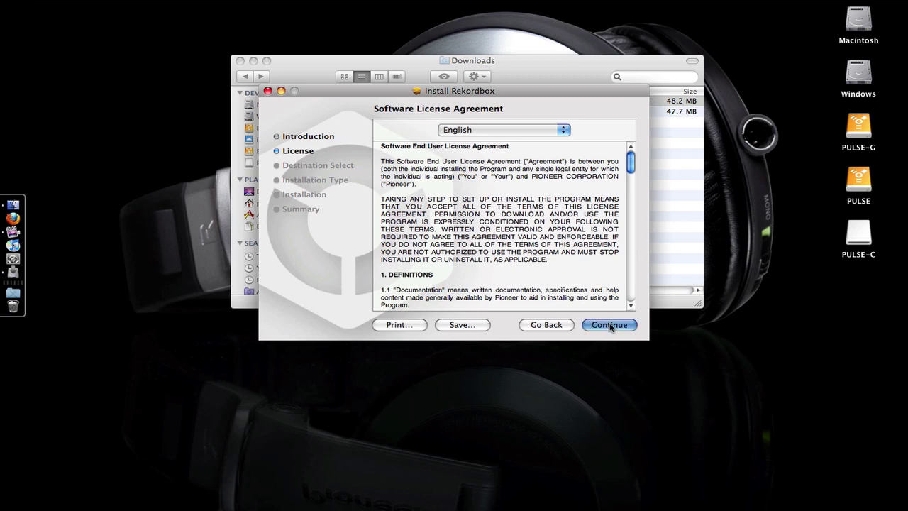
{"action": "left_click", "coordinate": [579, 187]}
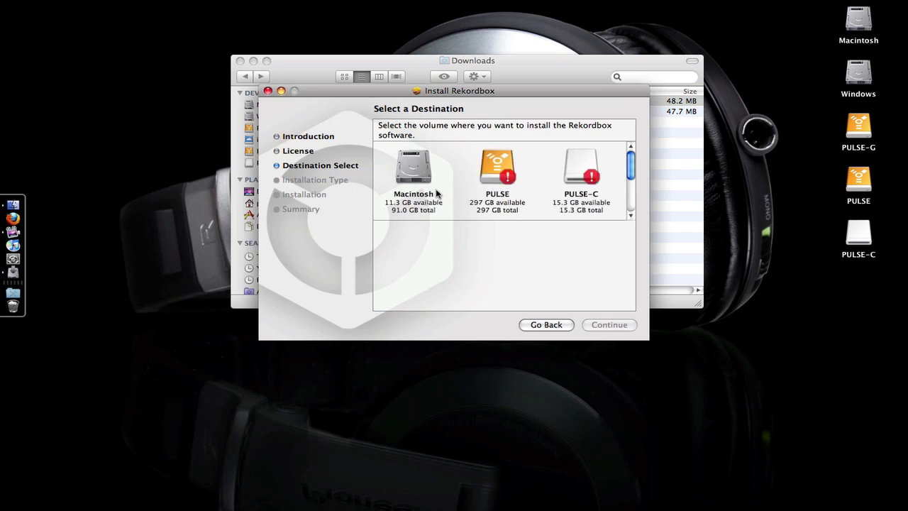
{"action": "left_click", "coordinate": [431, 187]}
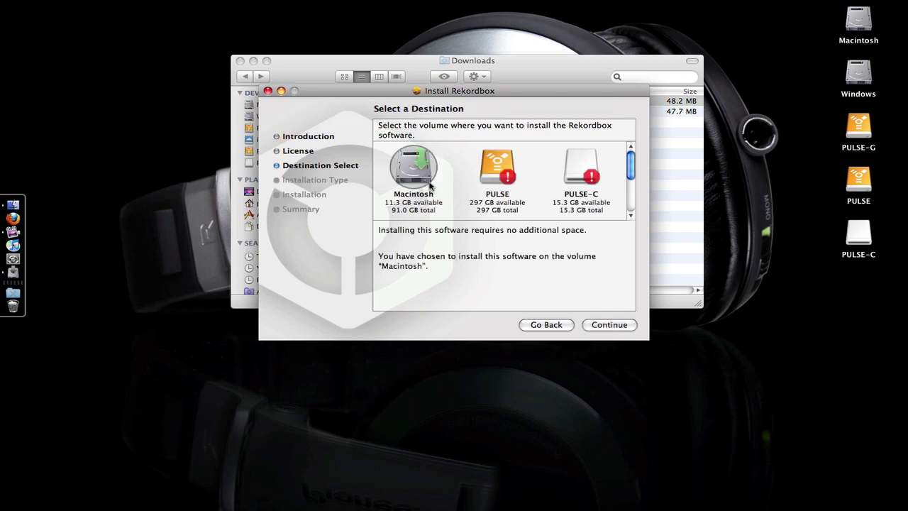
{"action": "left_click", "coordinate": [615, 325]}
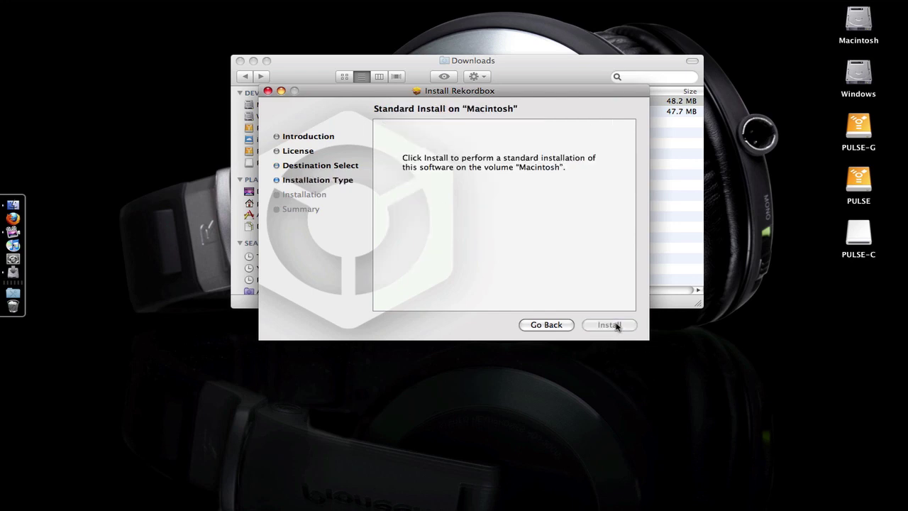
{"action": "left_click", "coordinate": [609, 324]}
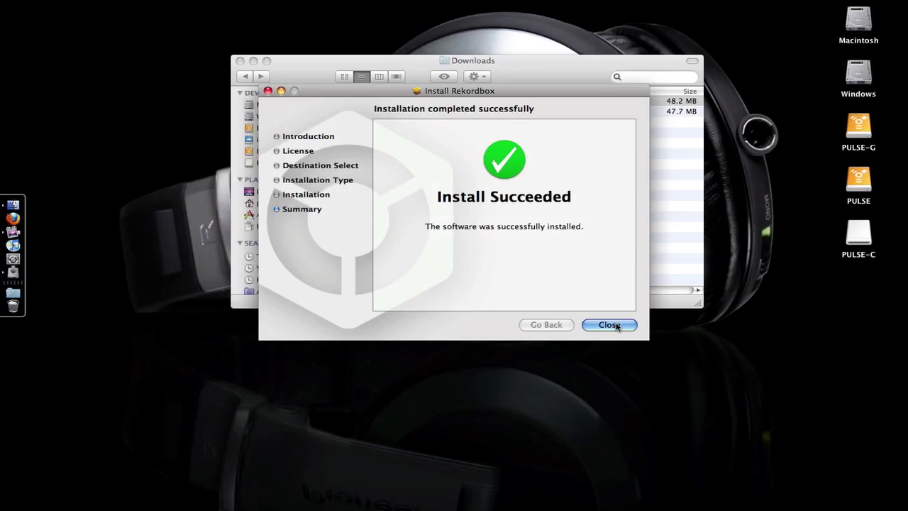
{"action": "left_click", "coordinate": [617, 326]}
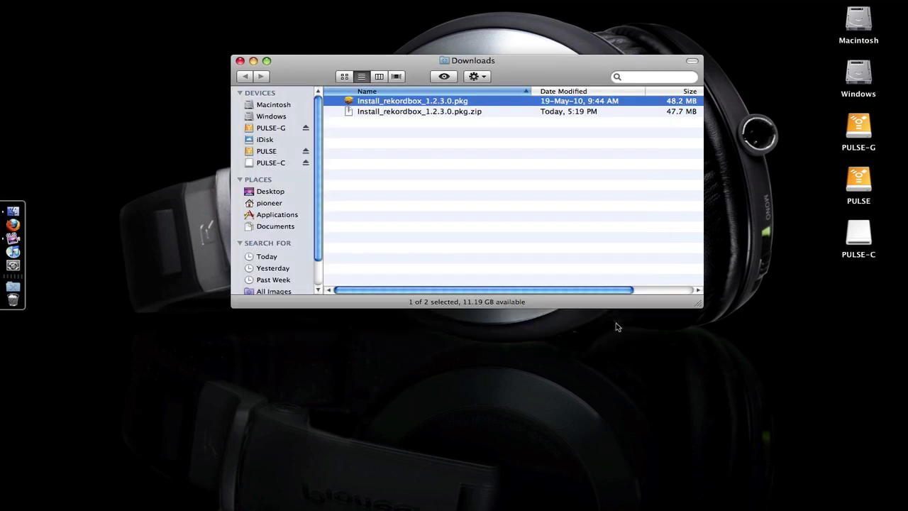
Close the Downloads window and launch rekordbox 1.2.3 from the Applications folder
{"action": "key", "text": "super+w"}
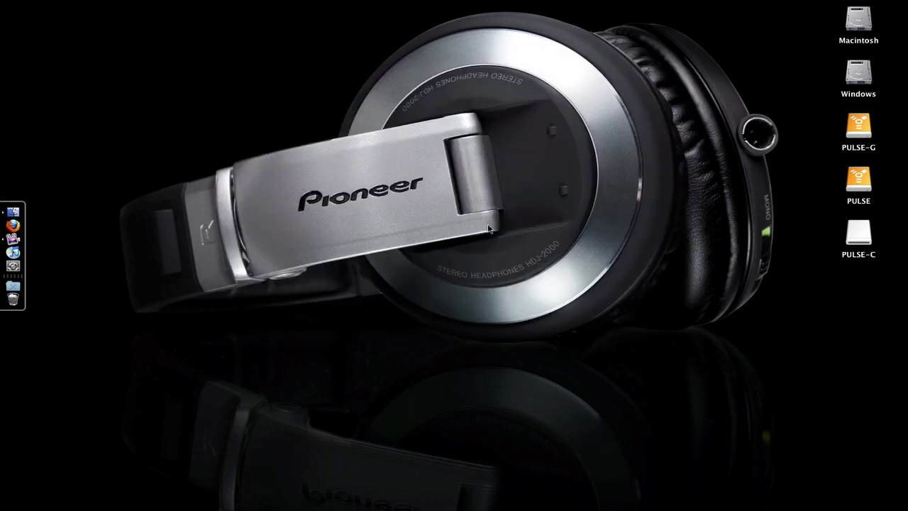
{"action": "left_click", "coordinate": [23, 214]}
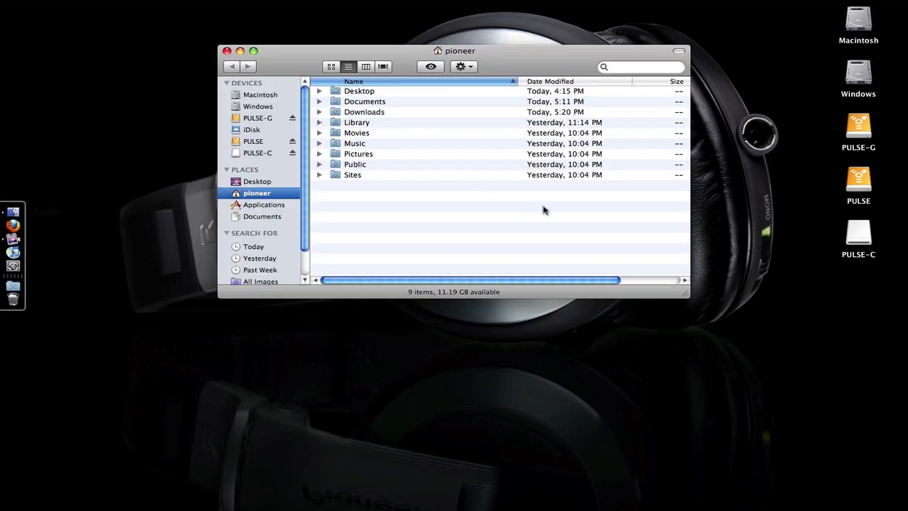
{"action": "left_click", "coordinate": [264, 205]}
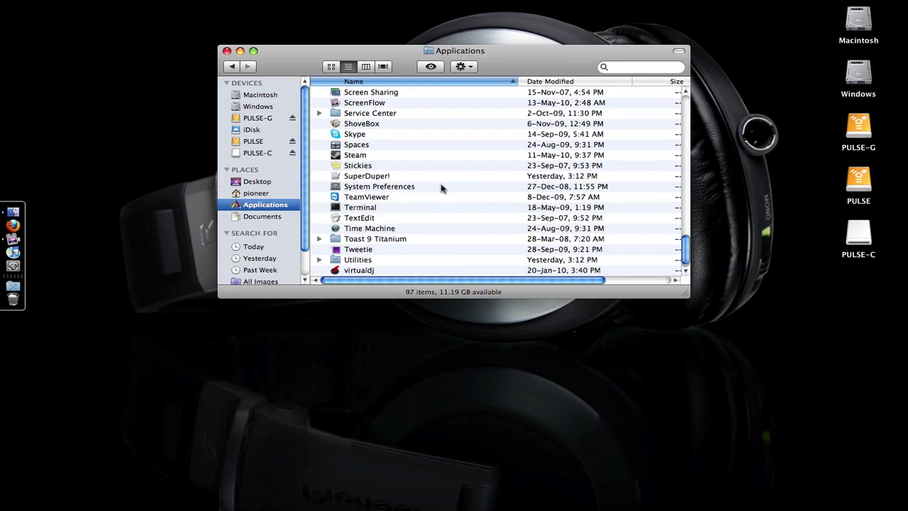
{"action": "scroll", "coordinate": [441, 189], "scroll_direction": "up", "scroll_amount": 5}
{"action": "double_click", "coordinate": [396, 180]}
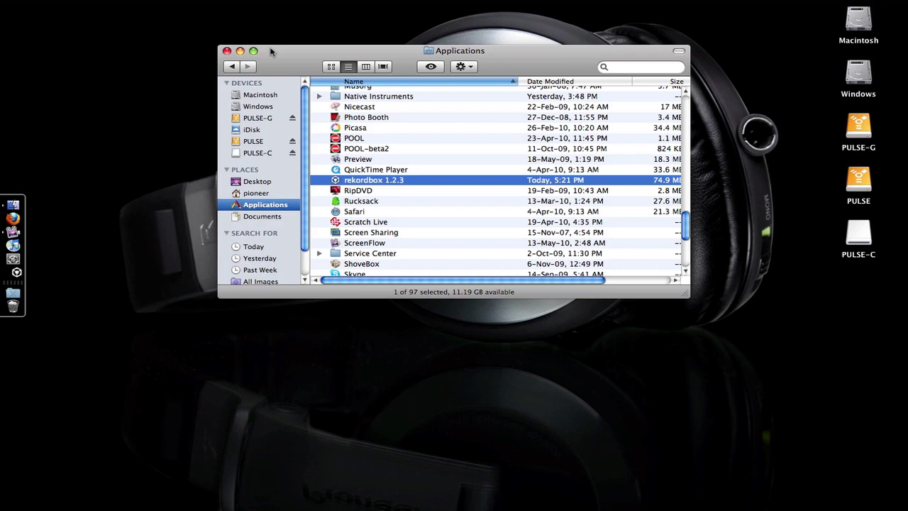
Close the Applications window and submit the license key in the Enter License Key dialog
{"action": "left_click", "coordinate": [227, 50]}
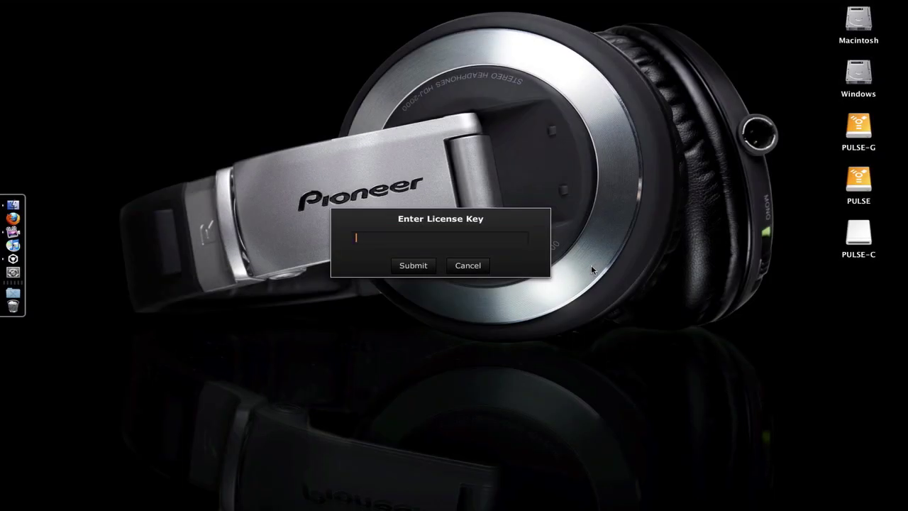
{"action": "key", "text": "super+v"}
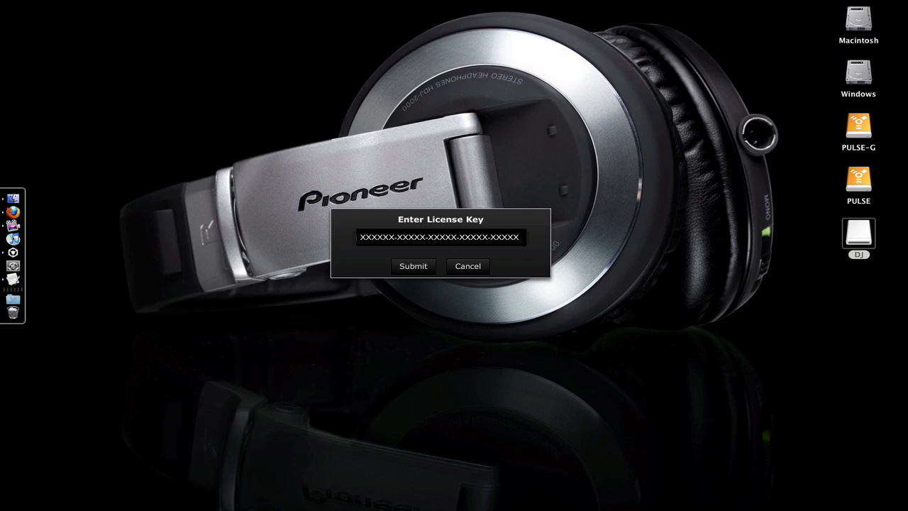
{"action": "left_click", "coordinate": [419, 271]}
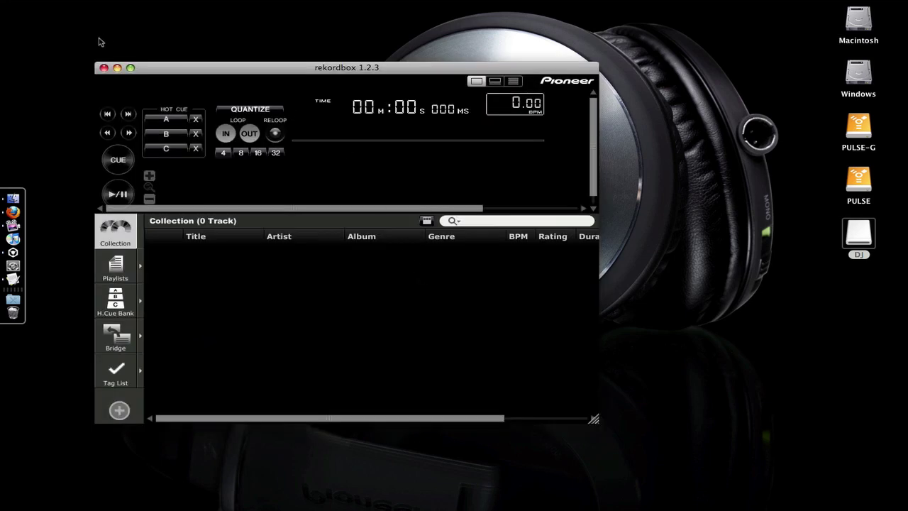
Enlarge the rekordbox window, leaving the desktop drives visible, and add PULSE-G's Promo Only - Mainstream Radio folder to the Collection
{"action": "left_click", "coordinate": [131, 68]}
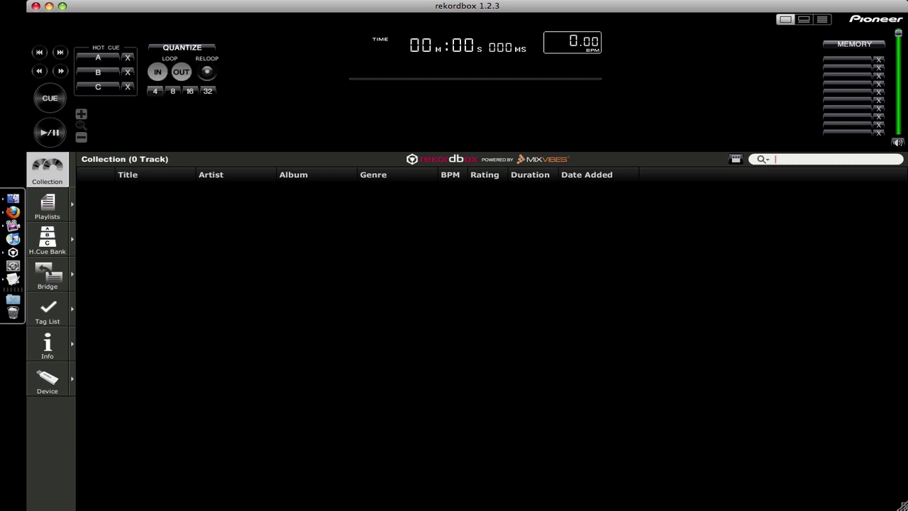
{"action": "left_click_drag", "start_coordinate": [904, 506], "coordinate": [798, 505]}
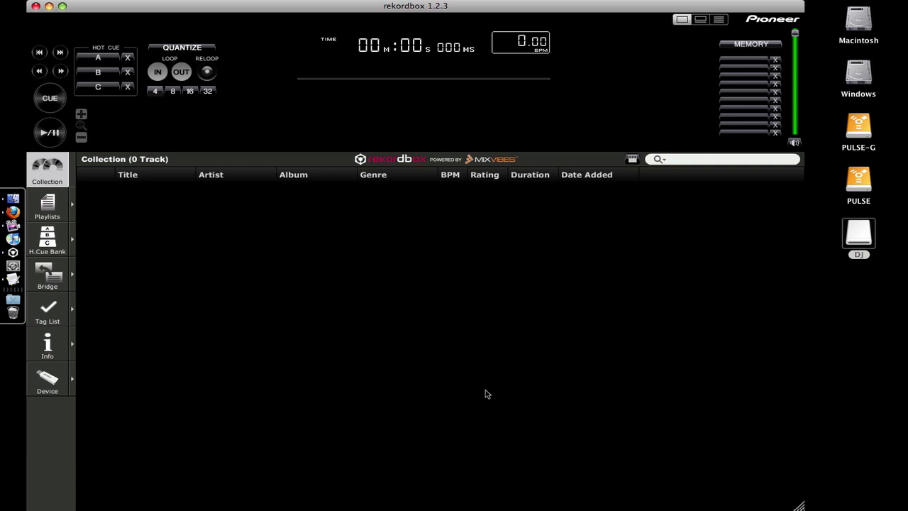
{"action": "double_click", "coordinate": [858, 138]}
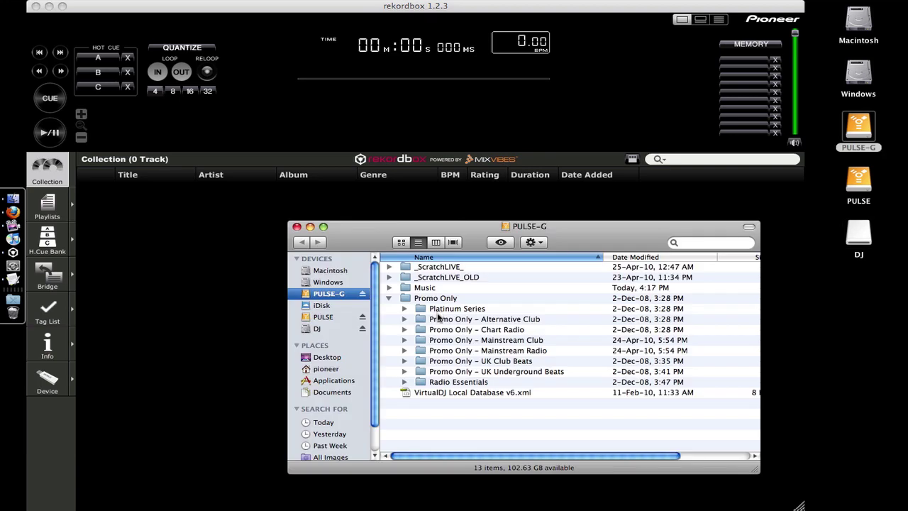
{"action": "left_click", "coordinate": [446, 353]}
{"action": "left_click_drag", "start_coordinate": [445, 353], "coordinate": [190, 298]}
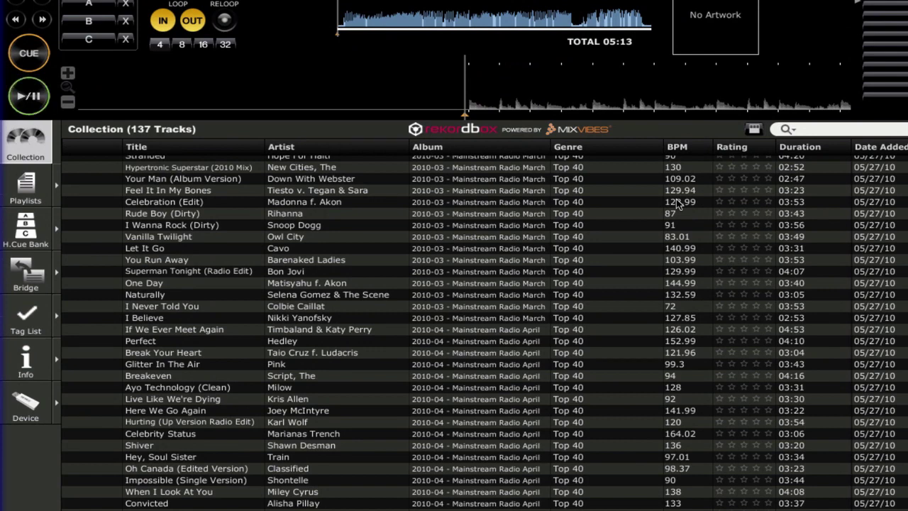
Open the rekordbox Preferences and review the General and Audio settings
{"action": "left_click", "coordinate": [43, 1]}
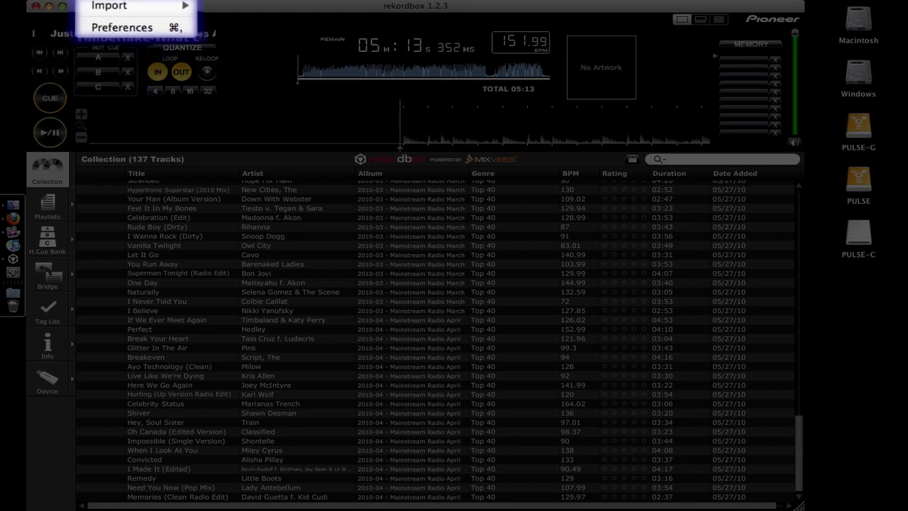
{"action": "left_click", "coordinate": [97, 28]}
{"action": "left_click", "coordinate": [296, 88]}
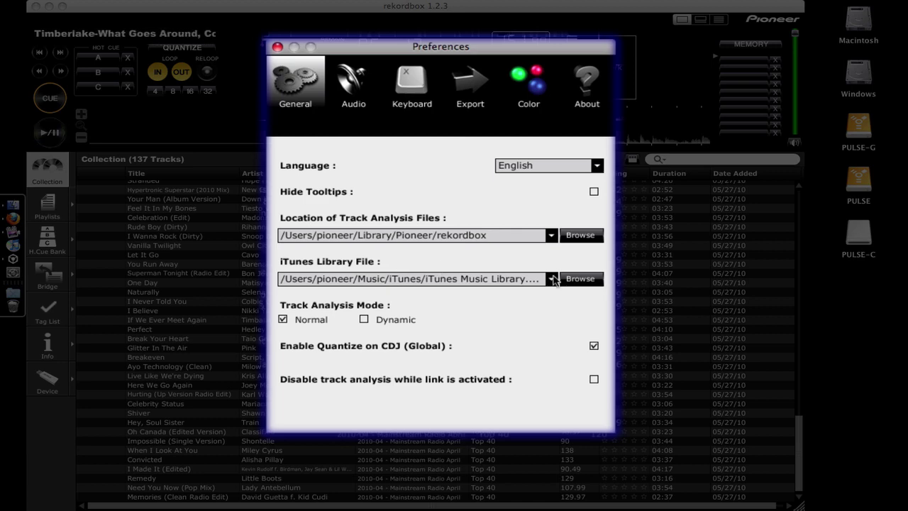
{"action": "left_click", "coordinate": [353, 84]}
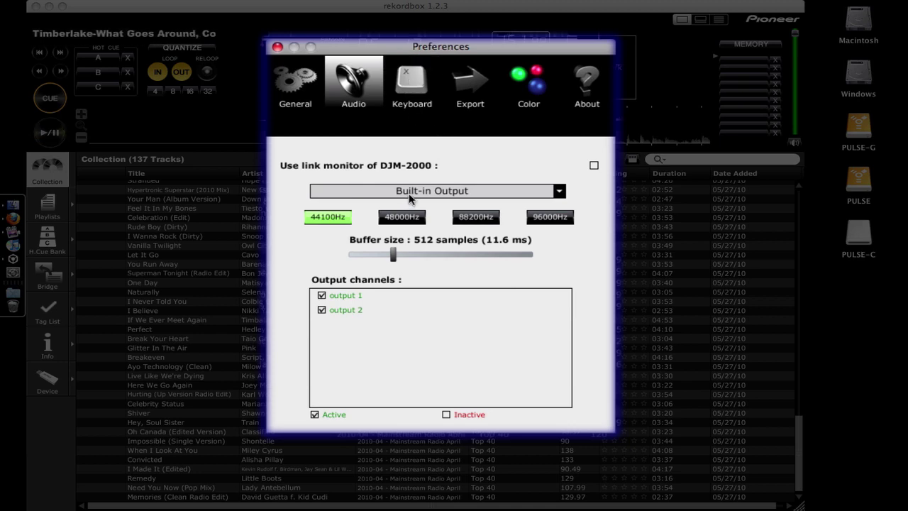
Examine the Player keyboard shortcuts in the Keyboard preferences and collapse the group again
{"action": "left_click", "coordinate": [426, 85]}
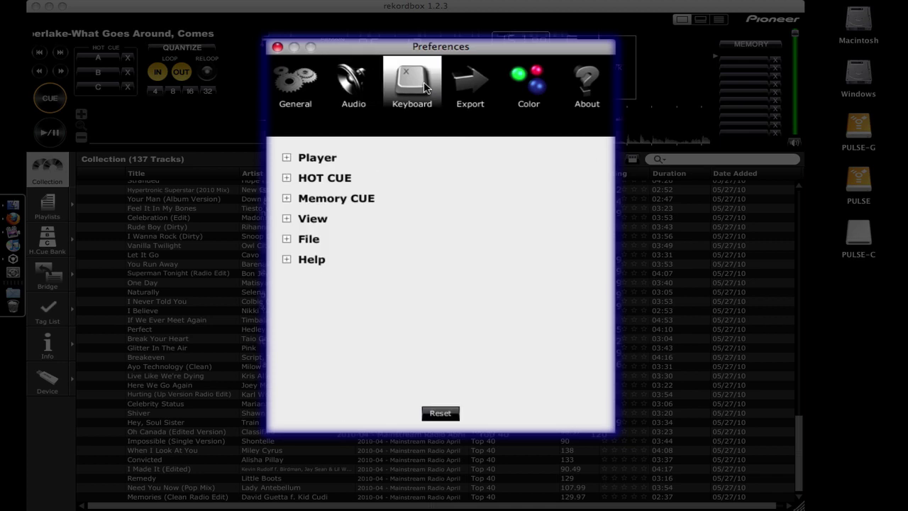
{"action": "left_click", "coordinate": [287, 158]}
{"action": "scroll", "coordinate": [302, 201], "scroll_direction": "down", "scroll_amount": 5}
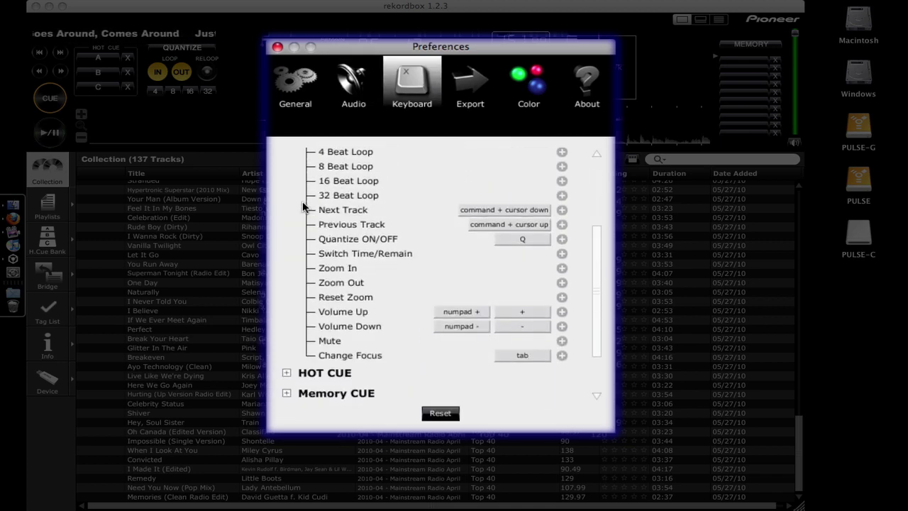
{"action": "scroll", "coordinate": [302, 201], "scroll_direction": "up", "scroll_amount": 5}
{"action": "left_click", "coordinate": [287, 157]}
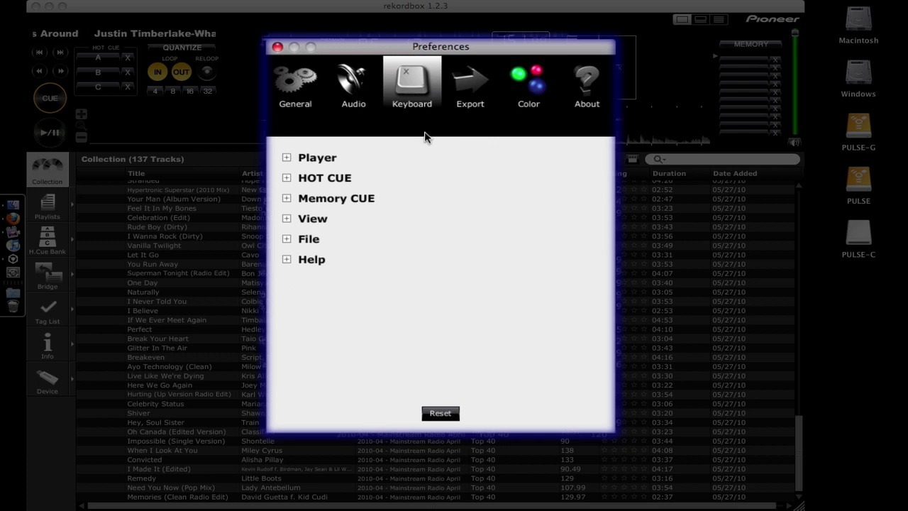
In the Export preferences, move the Key, Hot Cue Bank, BPM, Rating and Filename categories to the active categories
{"action": "left_click", "coordinate": [470, 84]}
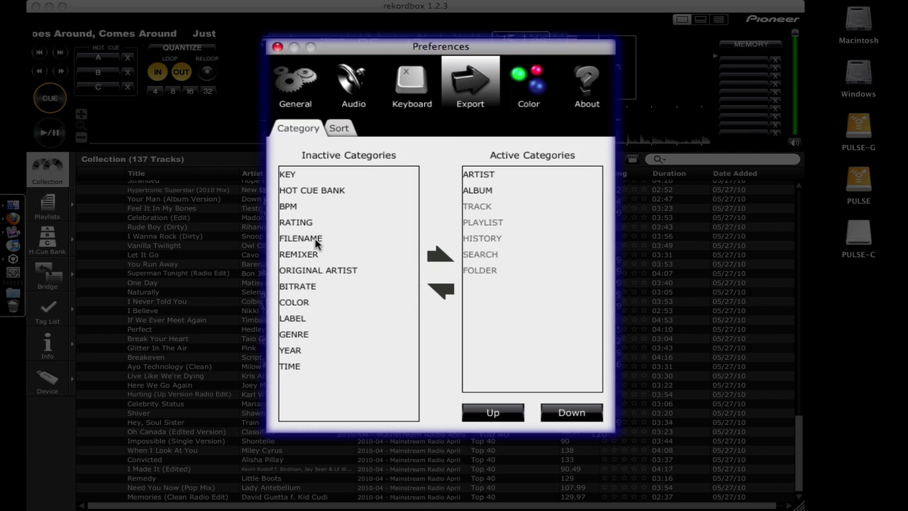
{"action": "left_click", "coordinate": [297, 206]}
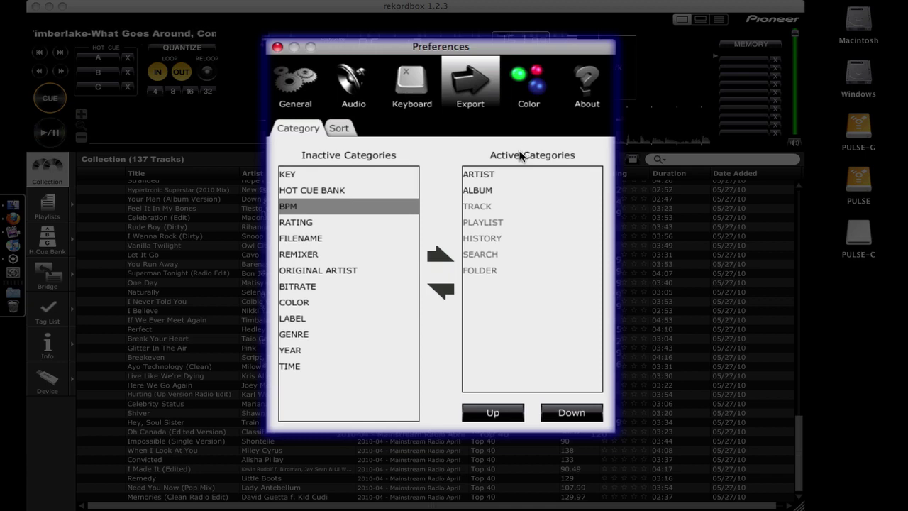
{"action": "left_click", "coordinate": [314, 183]}
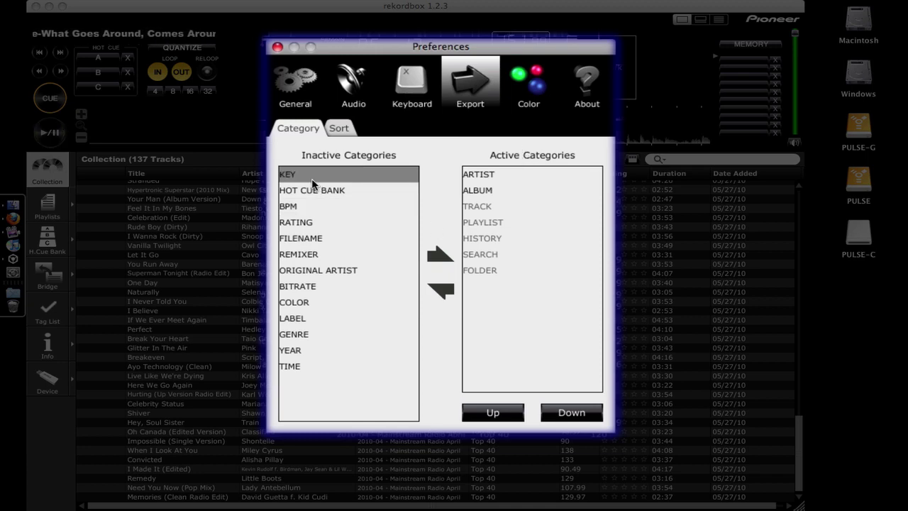
{"action": "left_click", "coordinate": [441, 255]}
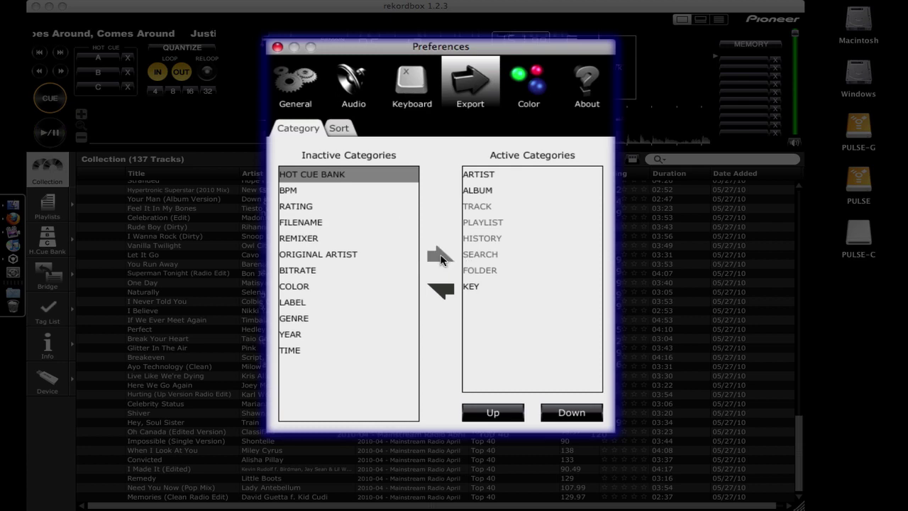
{"action": "left_click", "coordinate": [440, 257]}
{"action": "left_click", "coordinate": [439, 257]}
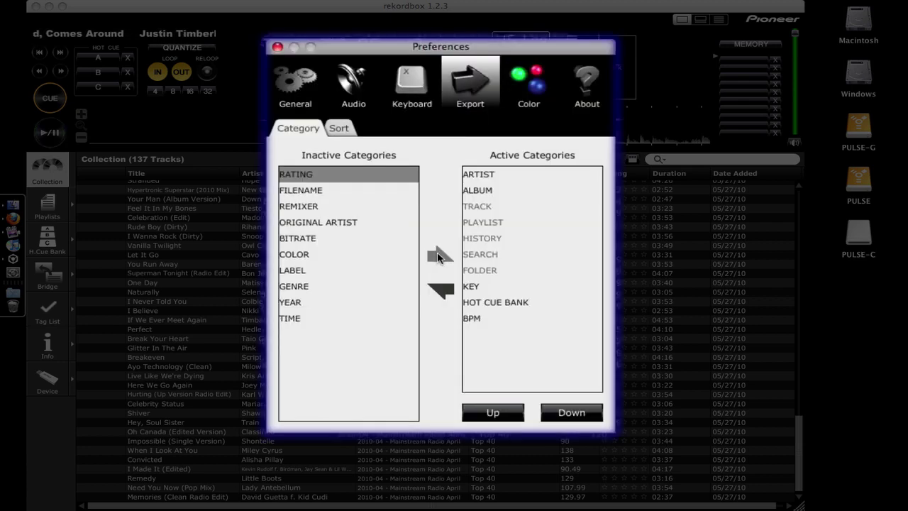
{"action": "left_click", "coordinate": [436, 255]}
{"action": "left_click", "coordinate": [438, 253]}
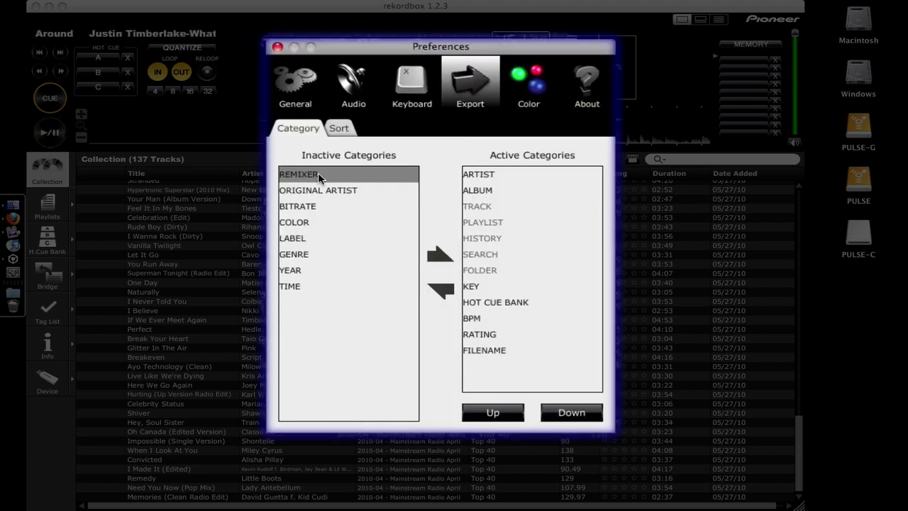
Add the Color and Genre categories to the active export categories
{"action": "left_click", "coordinate": [305, 223]}
{"action": "left_click", "coordinate": [436, 257]}
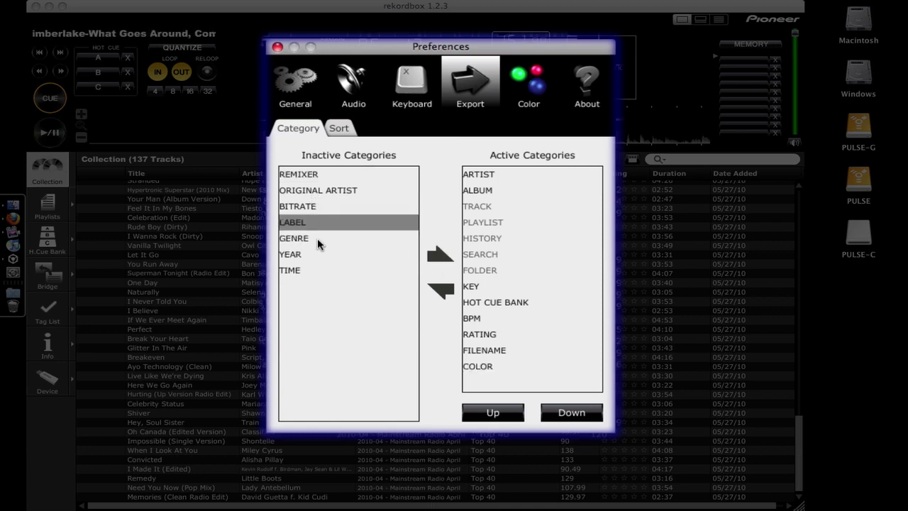
{"action": "left_click", "coordinate": [317, 238]}
{"action": "left_click", "coordinate": [437, 256]}
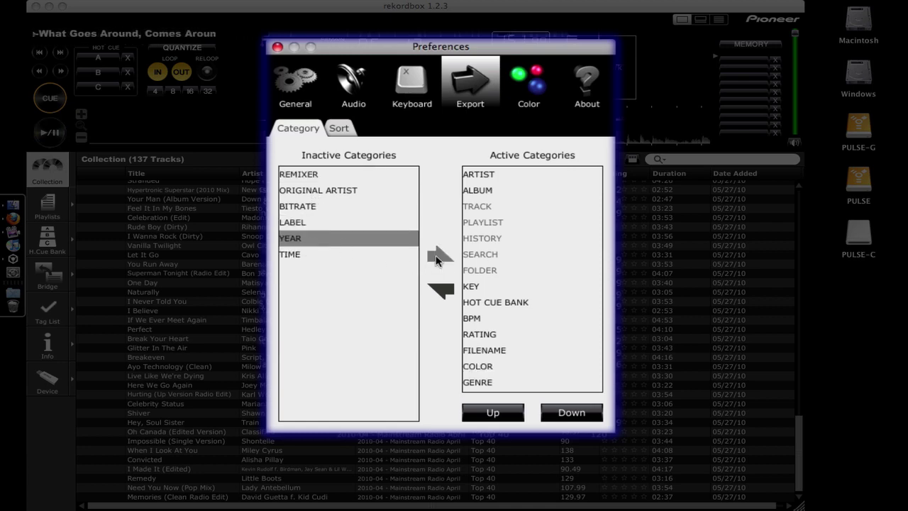
Activate the Color, Time, Key, Genre, Comments and DJ Play Count export sort options, and return to the export categories
{"action": "left_click", "coordinate": [340, 129]}
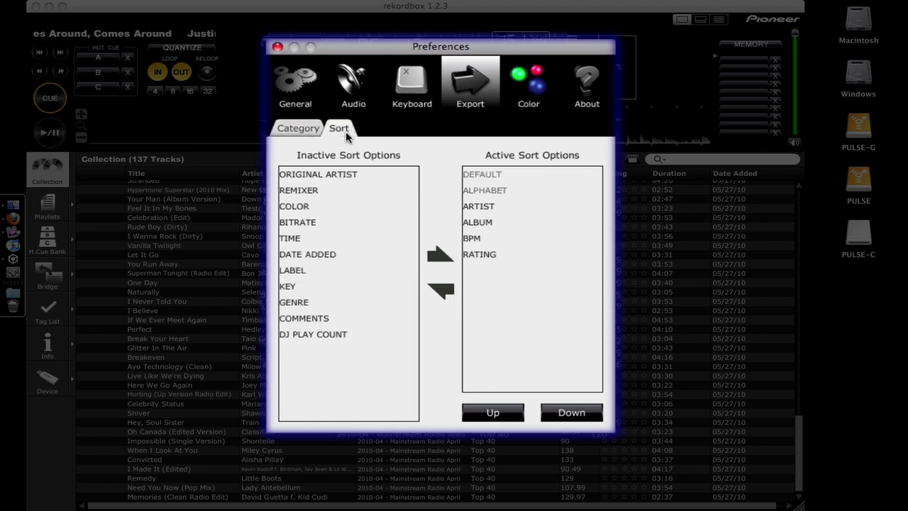
{"action": "left_click", "coordinate": [312, 206]}
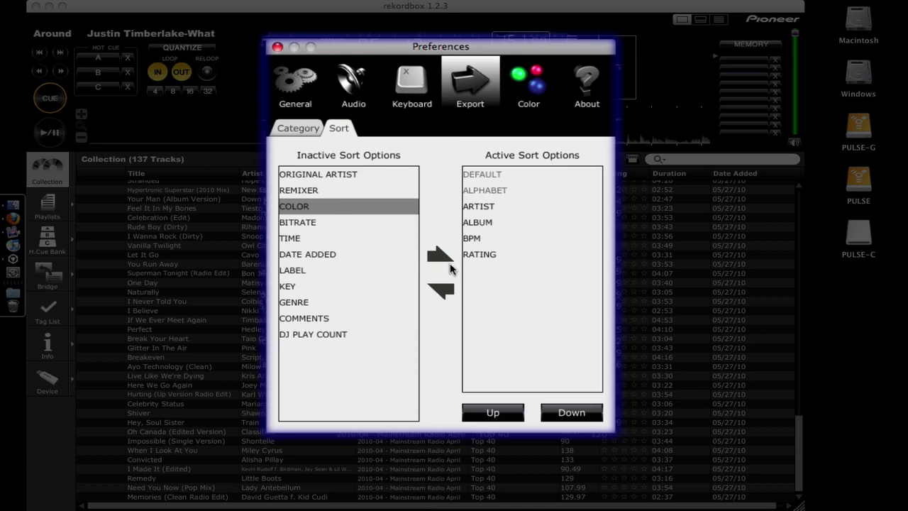
{"action": "left_click", "coordinate": [443, 257]}
{"action": "left_click", "coordinate": [333, 222]}
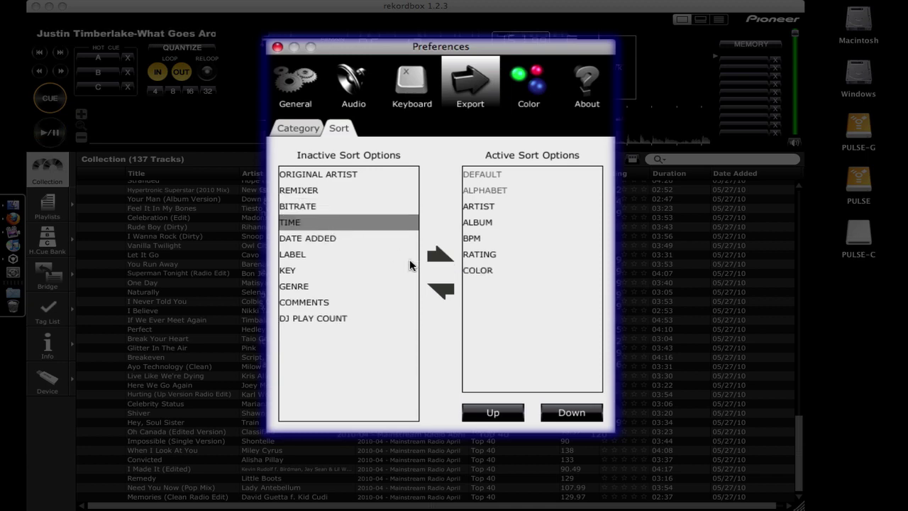
{"action": "left_click", "coordinate": [440, 254]}
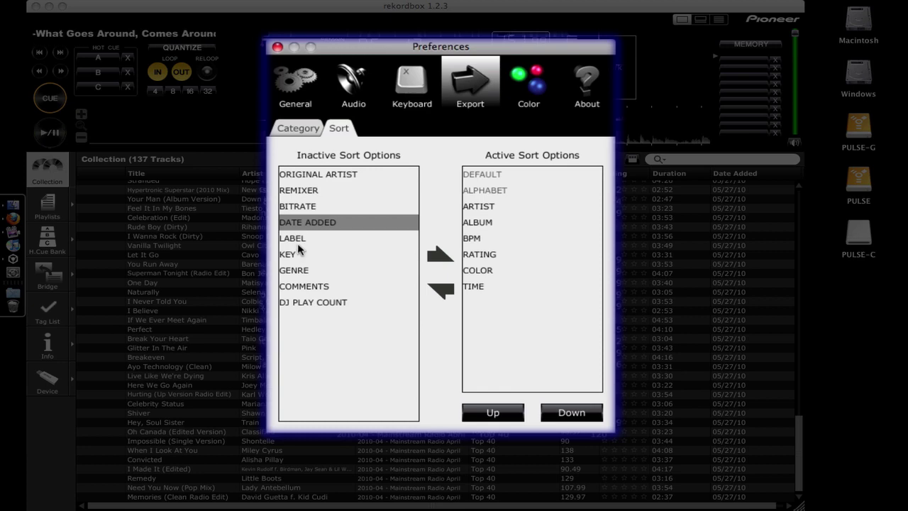
{"action": "left_click", "coordinate": [300, 255]}
{"action": "left_click", "coordinate": [424, 255]}
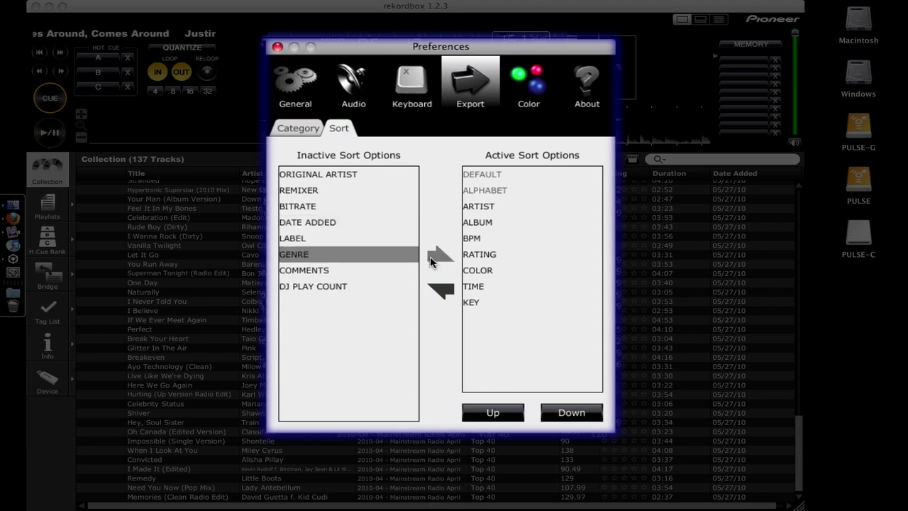
{"action": "left_click", "coordinate": [431, 256]}
{"action": "left_click", "coordinate": [432, 260]}
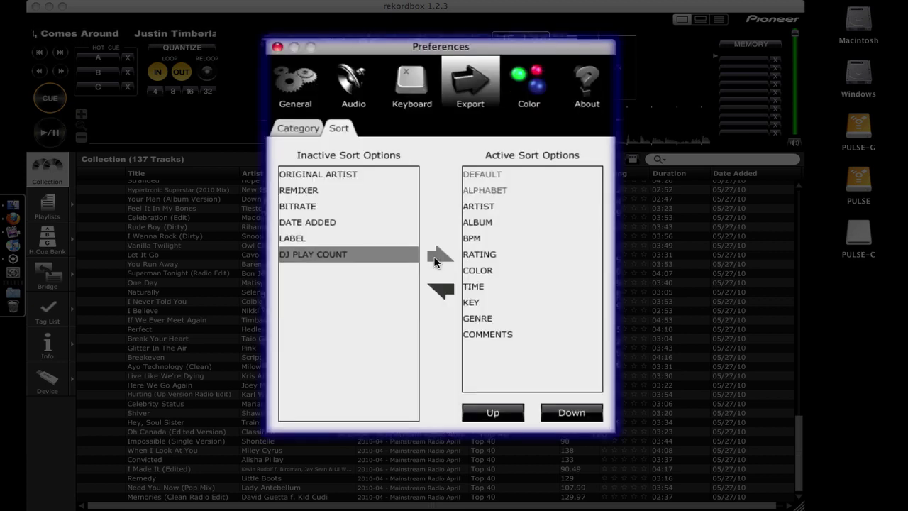
{"action": "left_click", "coordinate": [434, 260]}
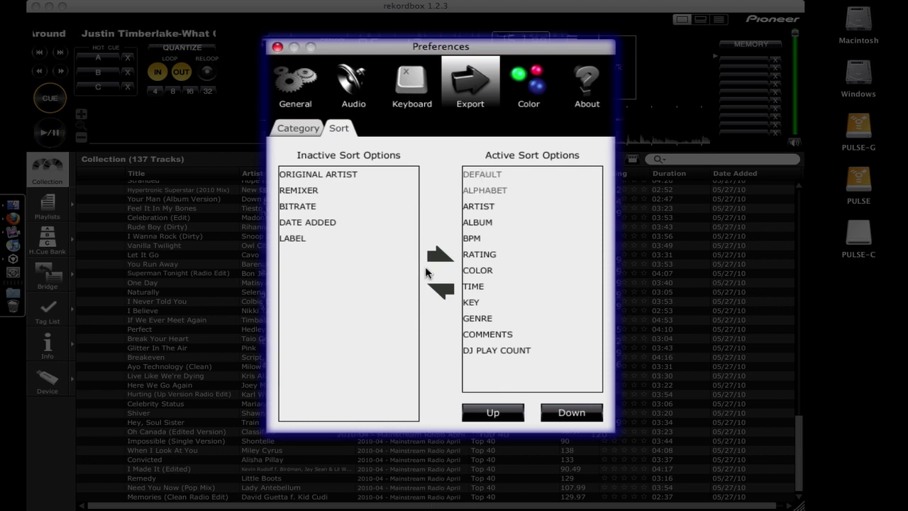
{"action": "left_click", "coordinate": [298, 128]}
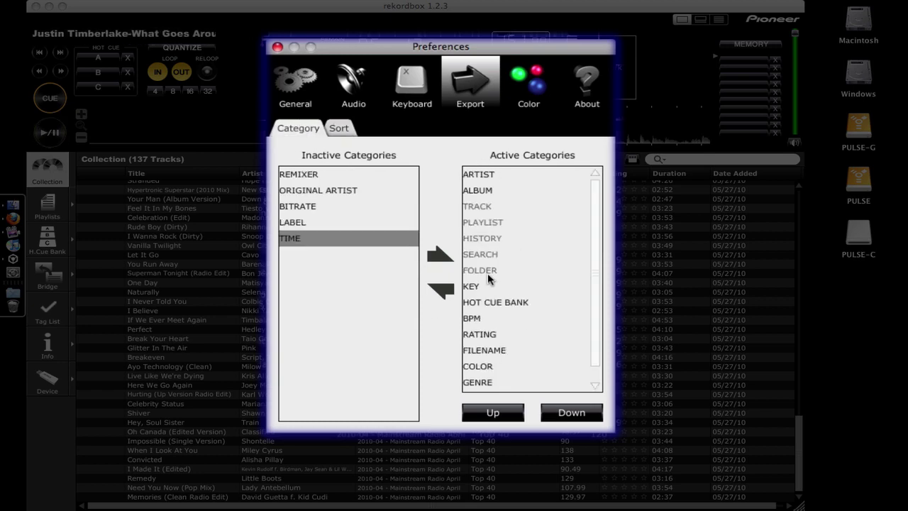
Change the red color's comment to "Hot New" in the Color preferences and close the Preferences
{"action": "left_click", "coordinate": [531, 95]}
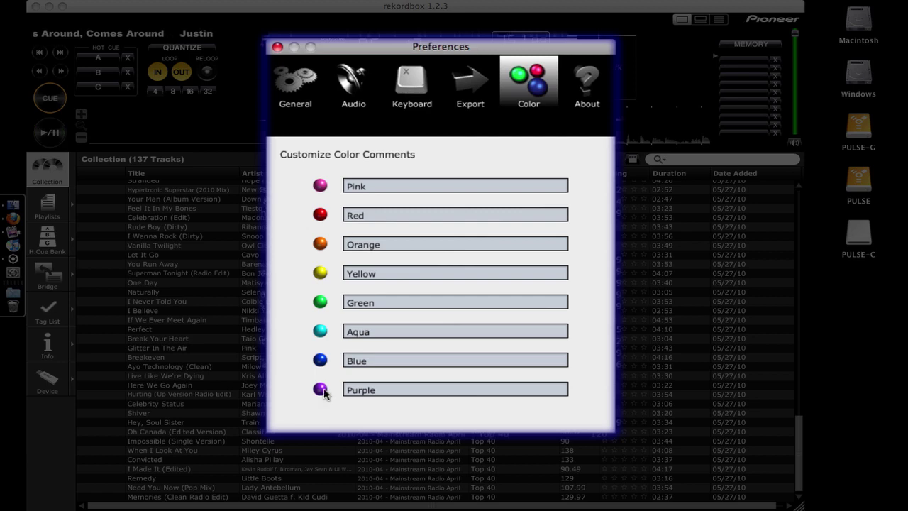
{"action": "left_click", "coordinate": [393, 213]}
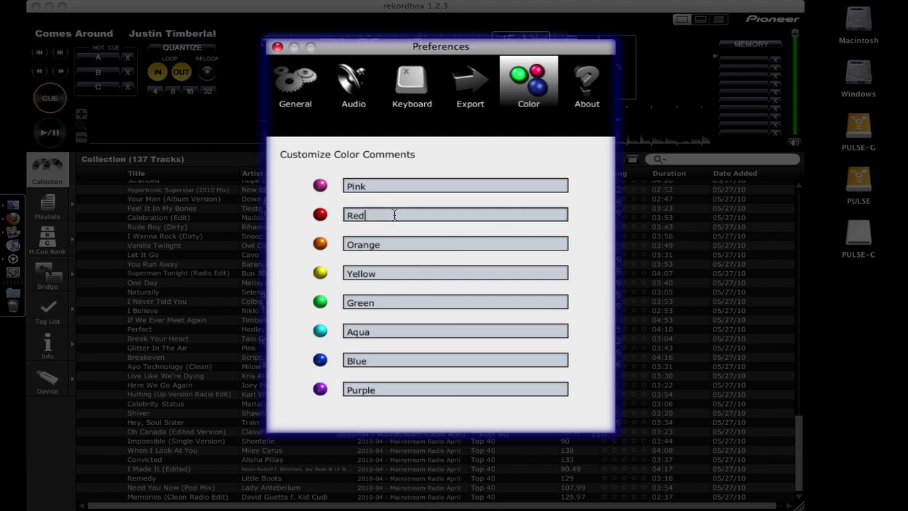
{"action": "left_click_drag", "start_coordinate": [393, 213], "coordinate": [330, 210]}
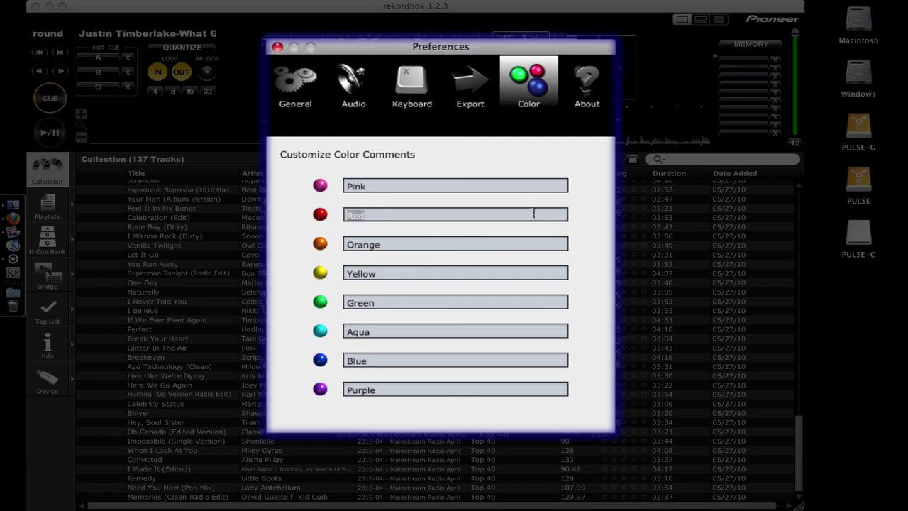
{"action": "type", "text": "Hot N"}
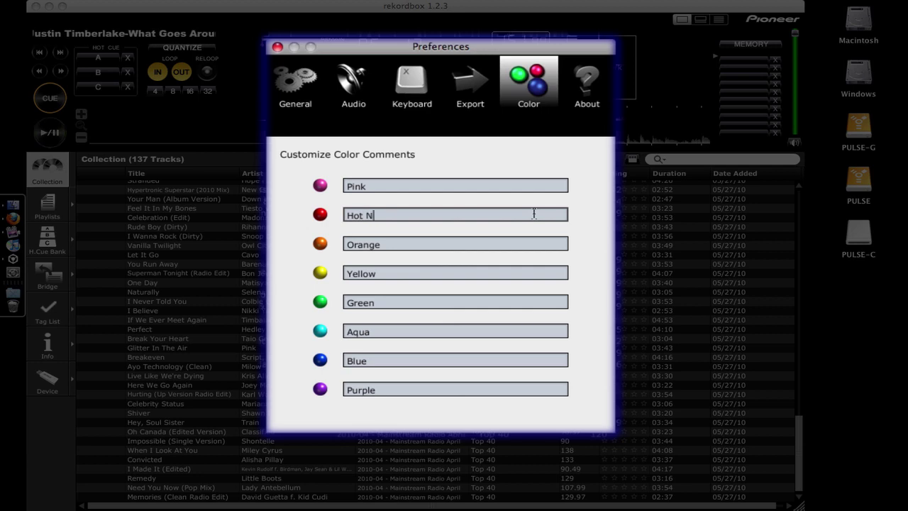
{"action": "type", "text": "ew"}
{"action": "key", "text": "BackSpace"}
{"action": "key", "text": "BackSpace"}
{"action": "type", "text": "ew"}
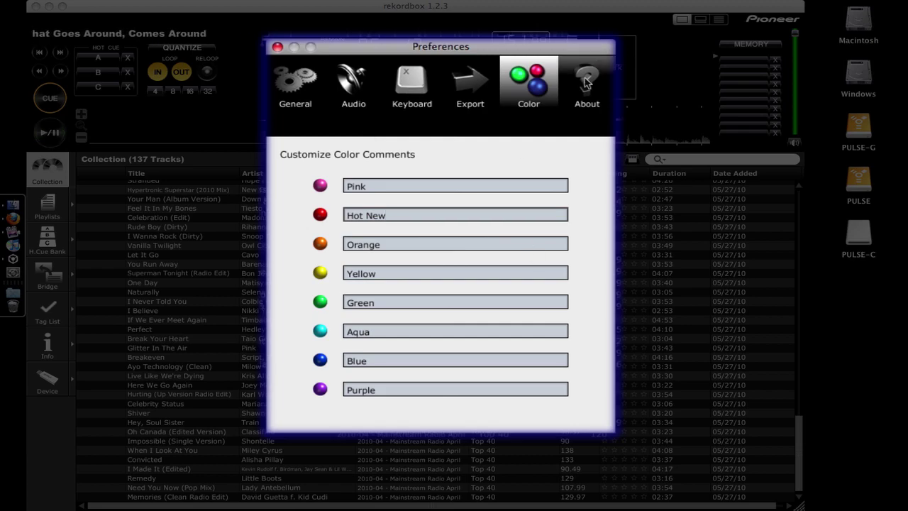
{"action": "left_click", "coordinate": [277, 47]}
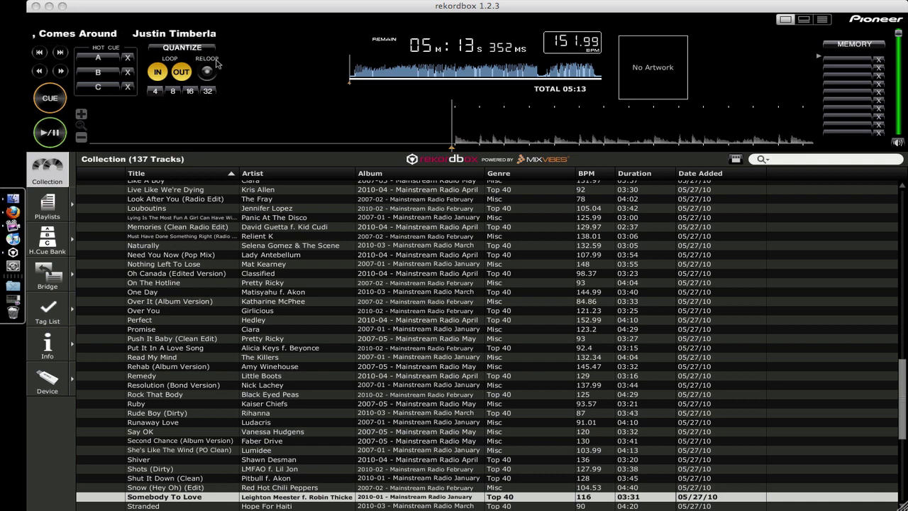
Switch the Track Player to its simple view, and hide it completely
{"action": "left_click", "coordinate": [185, 48]}
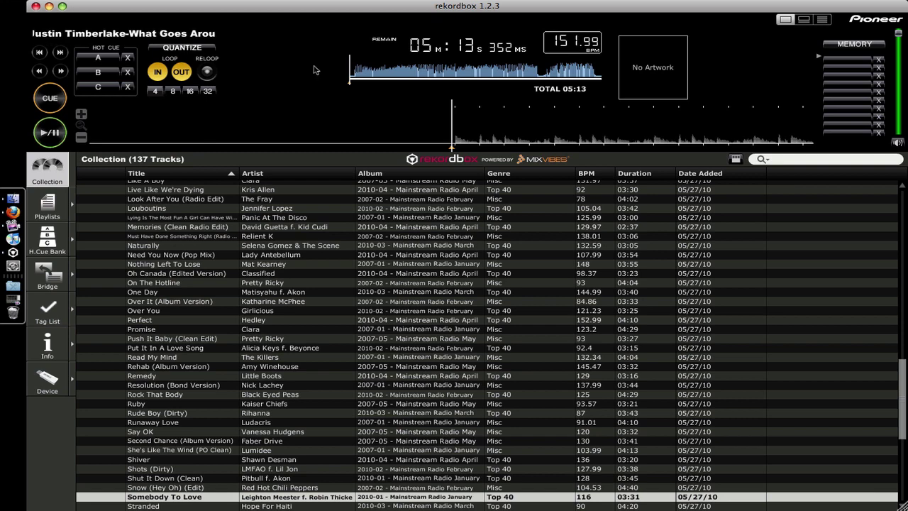
{"action": "right_click", "coordinate": [129, 5]}
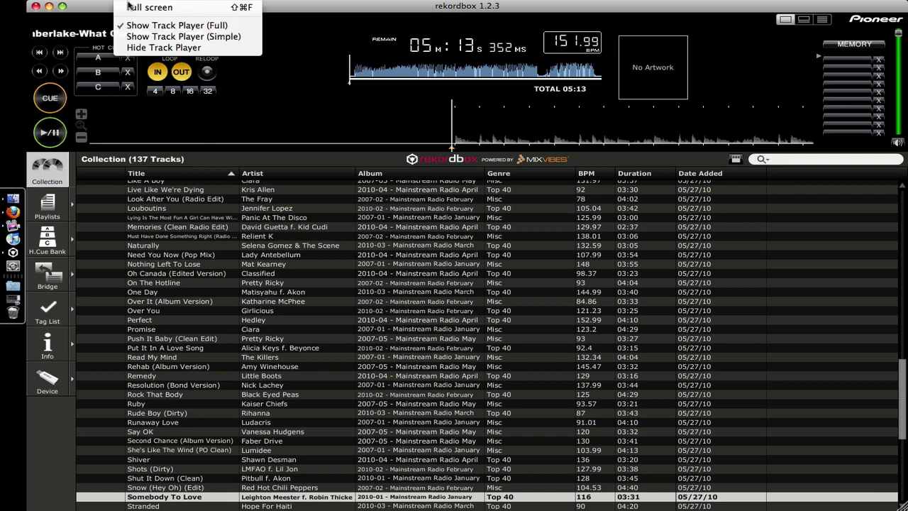
{"action": "left_click", "coordinate": [142, 36]}
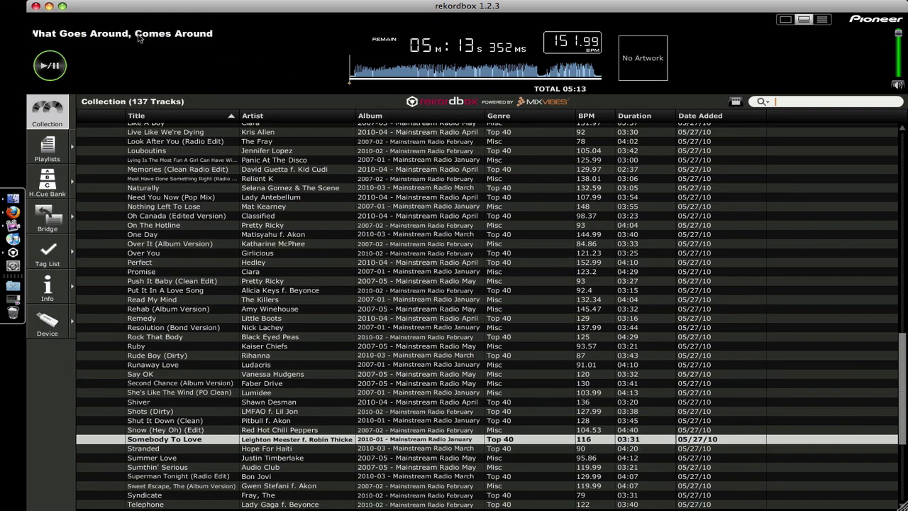
{"action": "right_click", "coordinate": [165, 6]}
{"action": "left_click", "coordinate": [202, 47]}
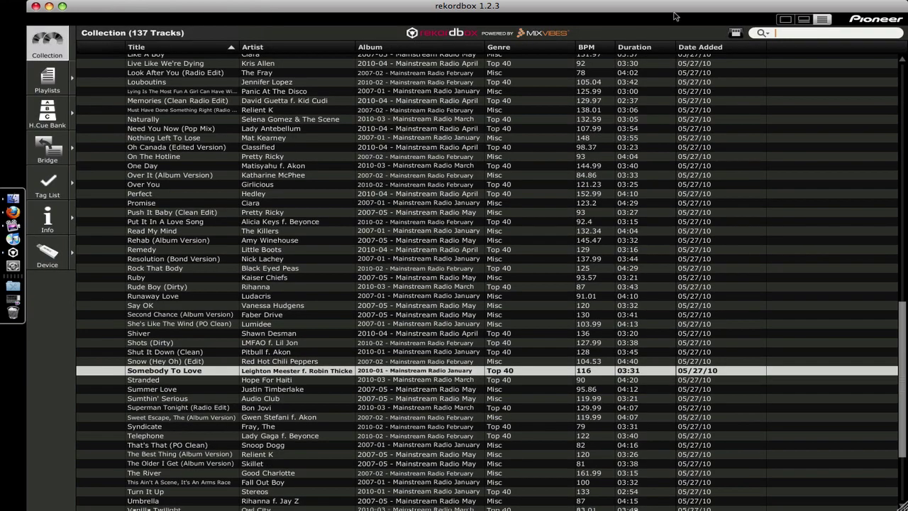
Cycle through the full, simple and hidden Track Player layouts, ending on the full layout
{"action": "left_click", "coordinate": [785, 19]}
{"action": "left_click", "coordinate": [803, 19]}
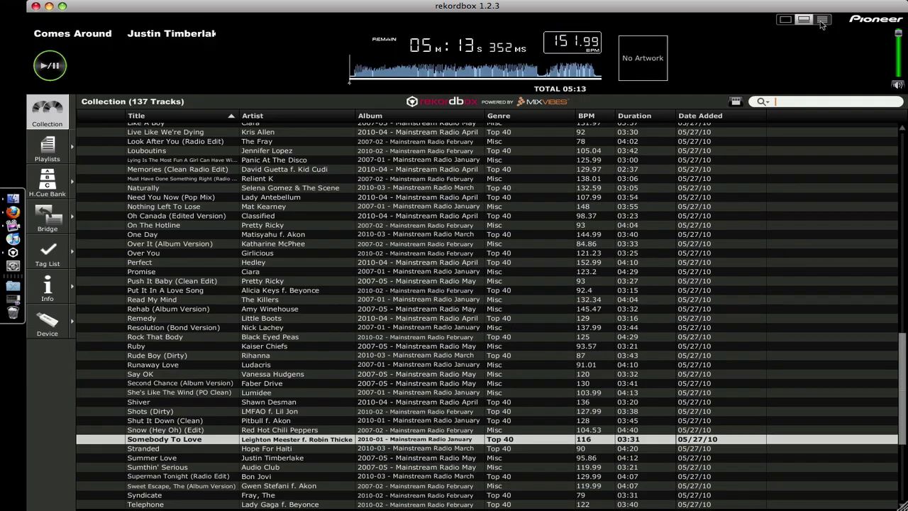
{"action": "left_click", "coordinate": [822, 20]}
{"action": "left_click", "coordinate": [787, 21]}
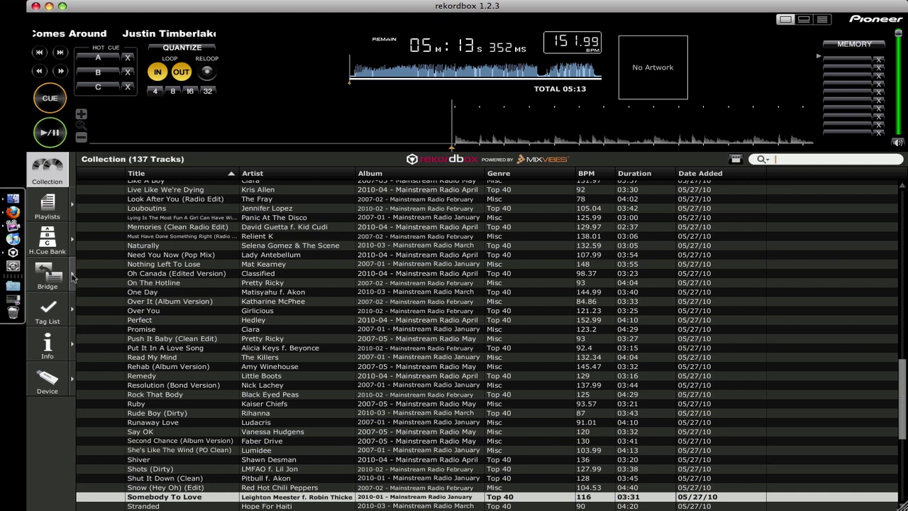
Display the Playlists and Info panes beside the Collection to examine them, and hide both again
{"action": "left_click", "coordinate": [73, 210]}
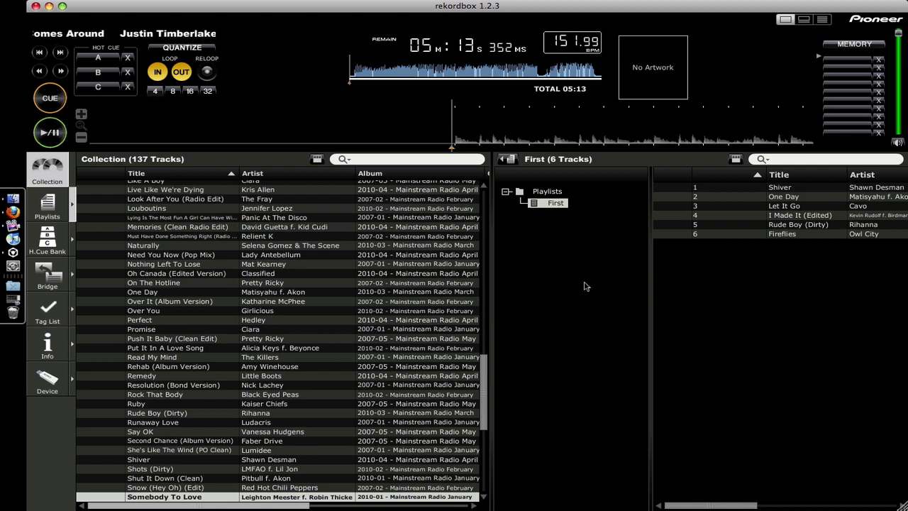
{"action": "left_click", "coordinate": [73, 346]}
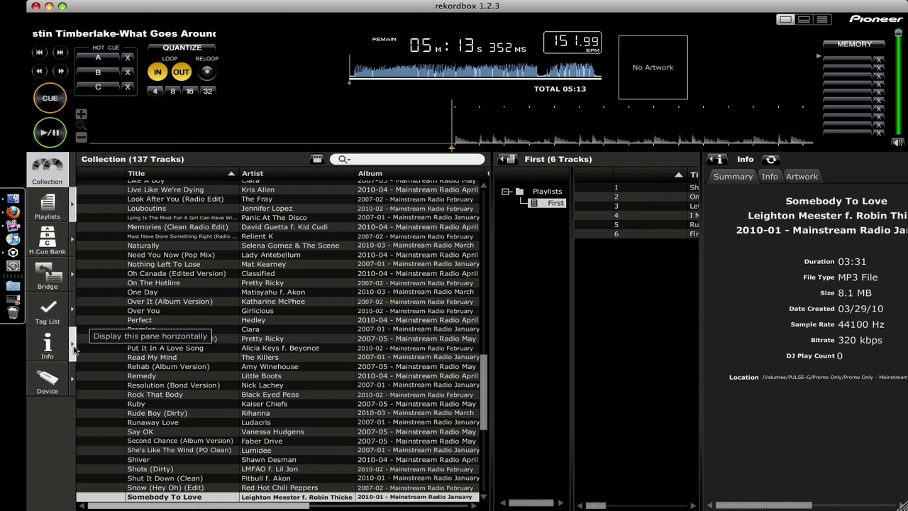
{"action": "left_click", "coordinate": [73, 346]}
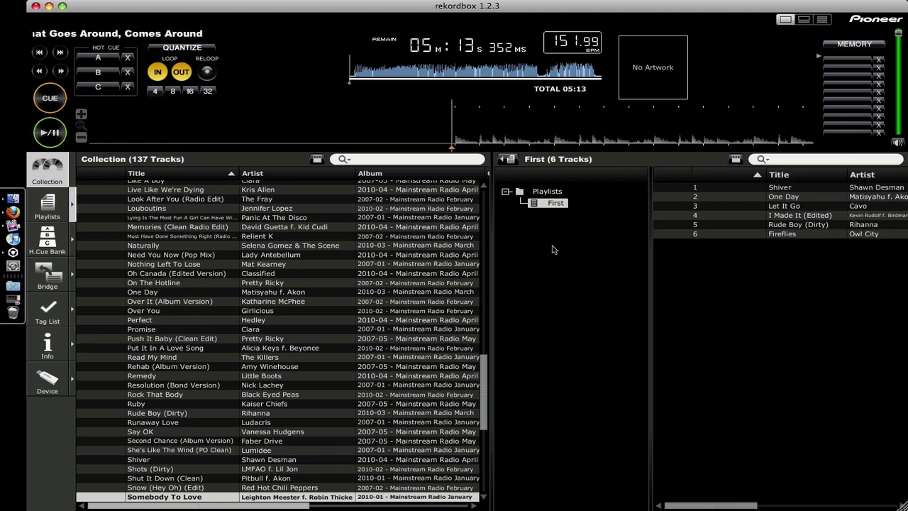
{"action": "left_click", "coordinate": [516, 162]}
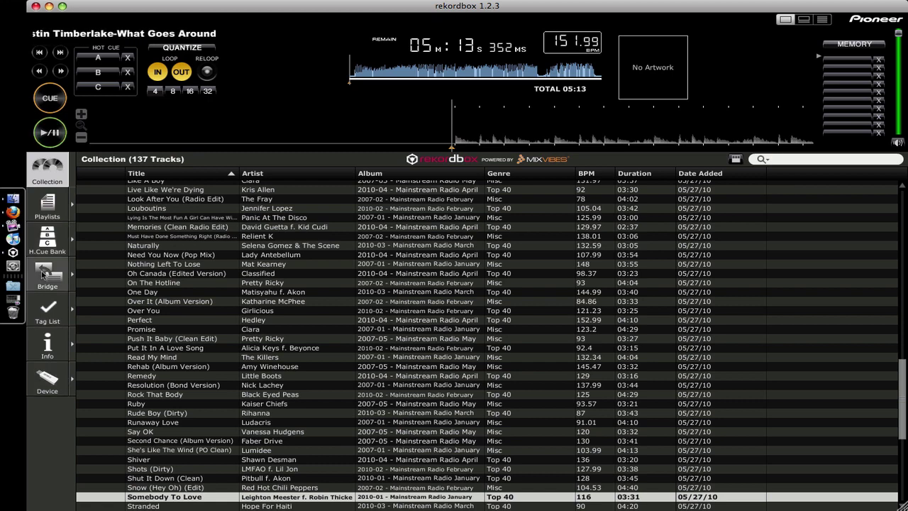
View the Playlists pane on its own, return to the Collection, and show and hide the playlists beside it
{"action": "left_click", "coordinate": [60, 217]}
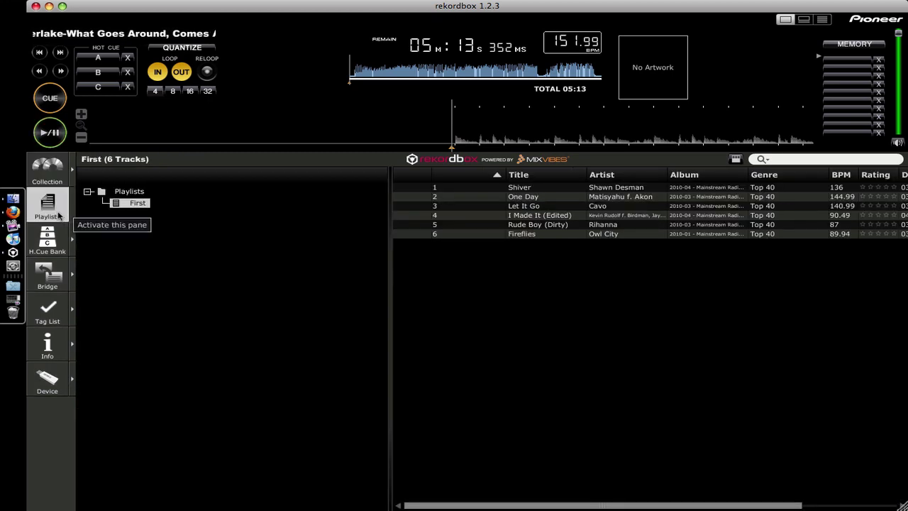
{"action": "left_click", "coordinate": [55, 179]}
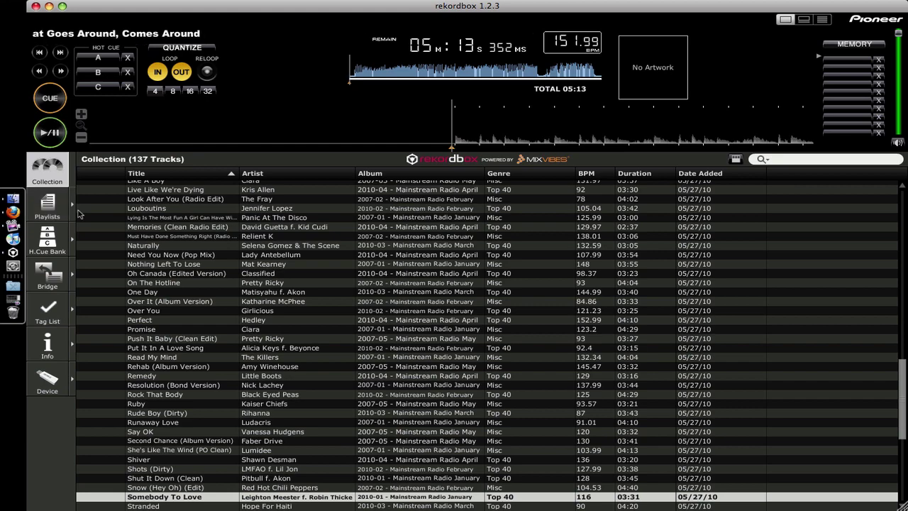
{"action": "left_click", "coordinate": [74, 212]}
{"action": "left_click", "coordinate": [73, 211]}
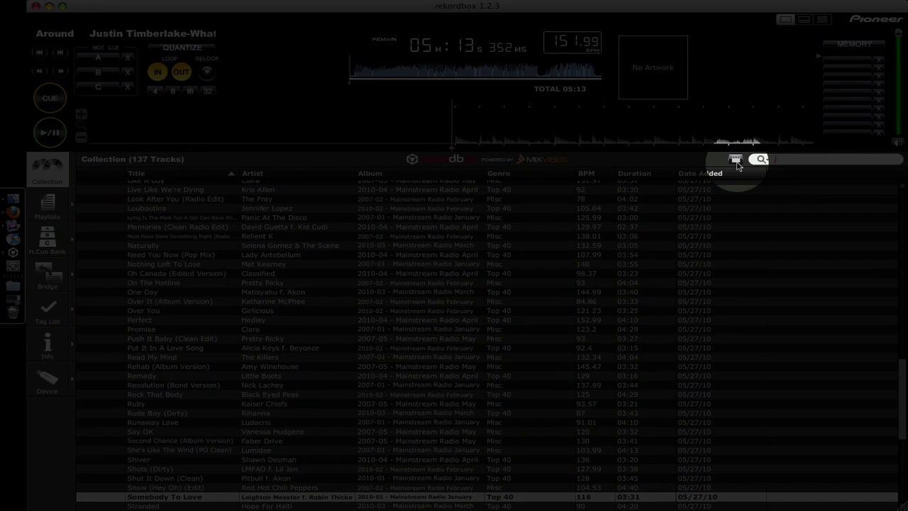
Show the Genre, Artist and Album filter browser and filter the Collection by individual artists, ending on Adam Lambert
{"action": "left_click", "coordinate": [736, 160]}
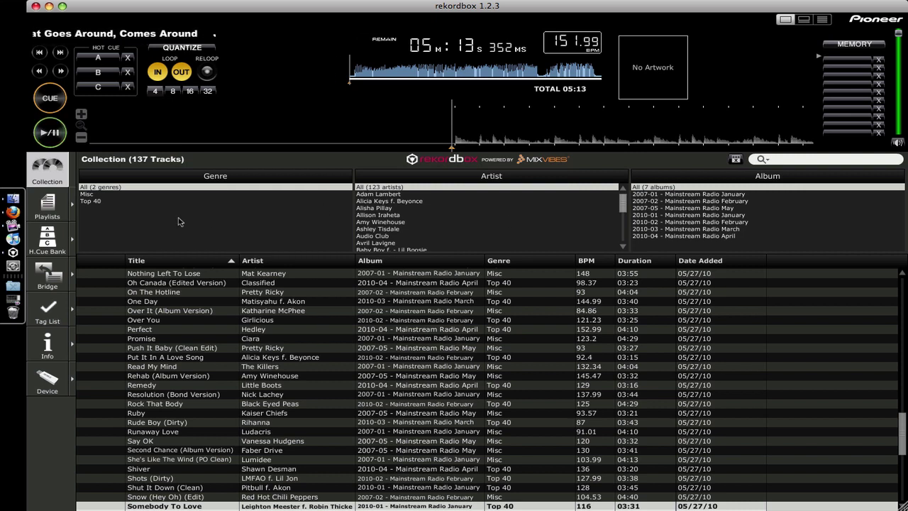
{"action": "left_click", "coordinate": [378, 235]}
{"action": "left_click", "coordinate": [378, 228]}
{"action": "left_click", "coordinate": [377, 221]}
{"action": "left_click", "coordinate": [378, 214]}
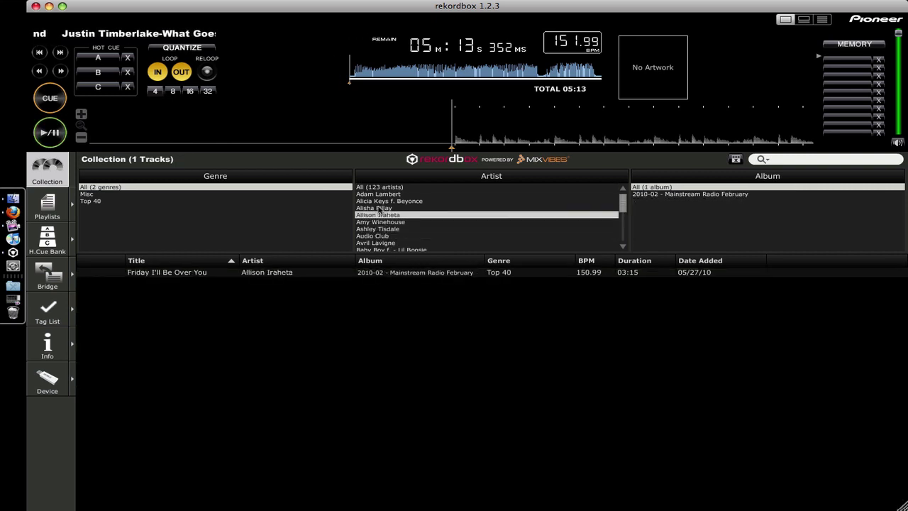
{"action": "left_click", "coordinate": [380, 207]}
{"action": "left_click", "coordinate": [380, 201]}
{"action": "left_click", "coordinate": [381, 194]}
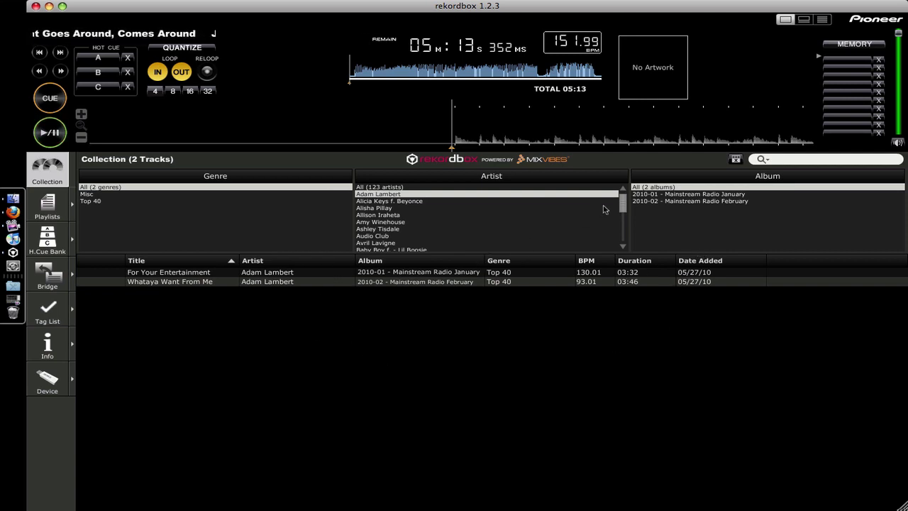
Clear the artist filter to list all artists again, and hide the filter browser
{"action": "mouse_move", "coordinate": [622, 199]}
{"action": "left_mouse_down"}
{"action": "mouse_move", "coordinate": [629, 211]}
{"action": "mouse_move", "coordinate": [624, 191]}
{"action": "left_mouse_up"}
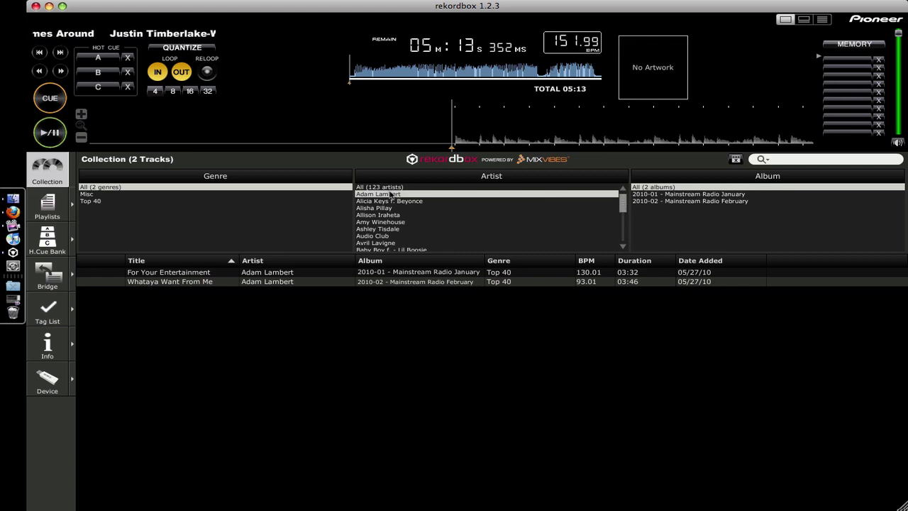
{"action": "left_click", "coordinate": [389, 188]}
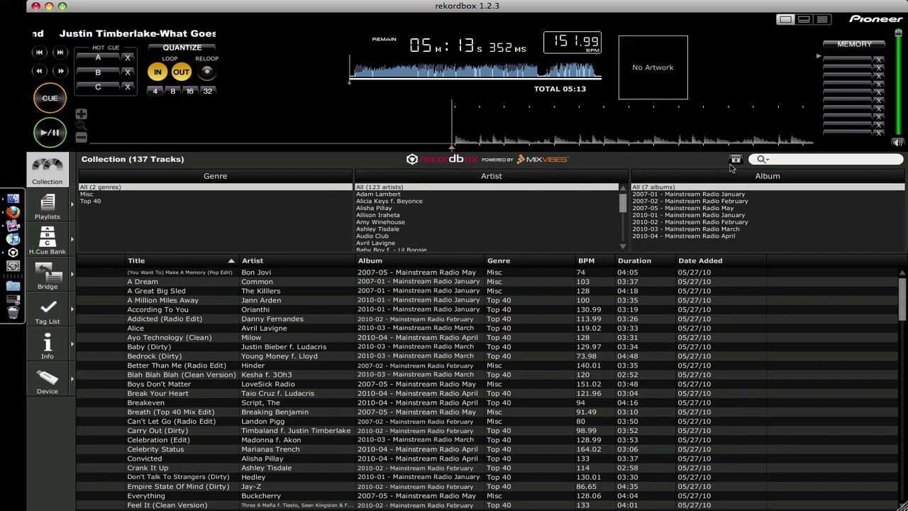
{"action": "left_click", "coordinate": [735, 161]}
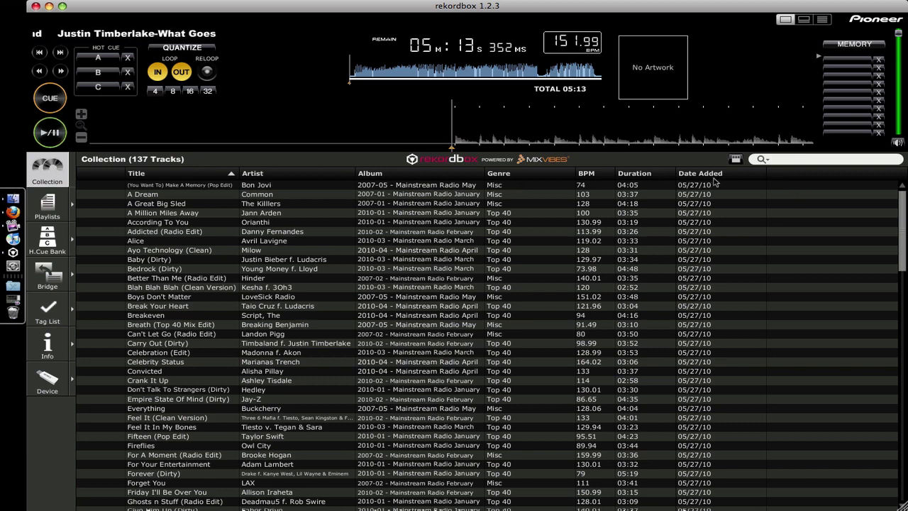
Add the Quantize, Comments and Rating columns to the Collection track list
{"action": "right_click", "coordinate": [780, 176]}
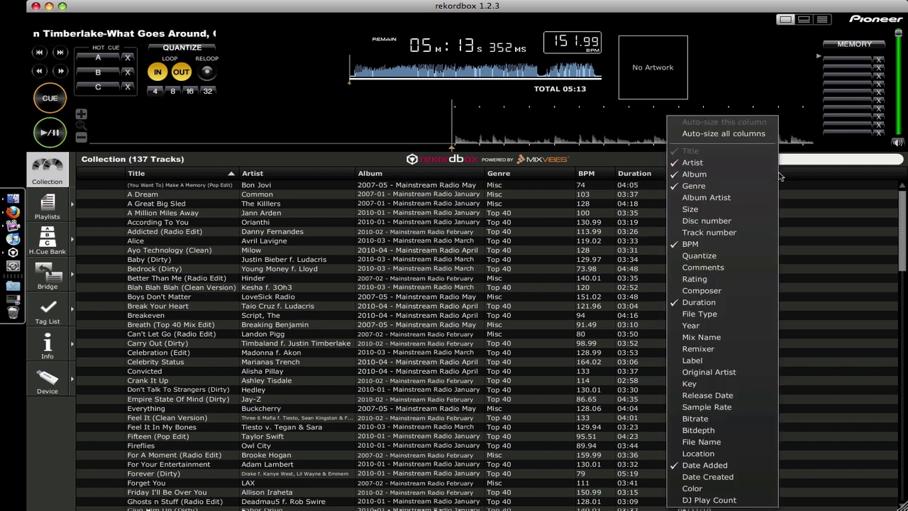
{"action": "right_click", "coordinate": [375, 179]}
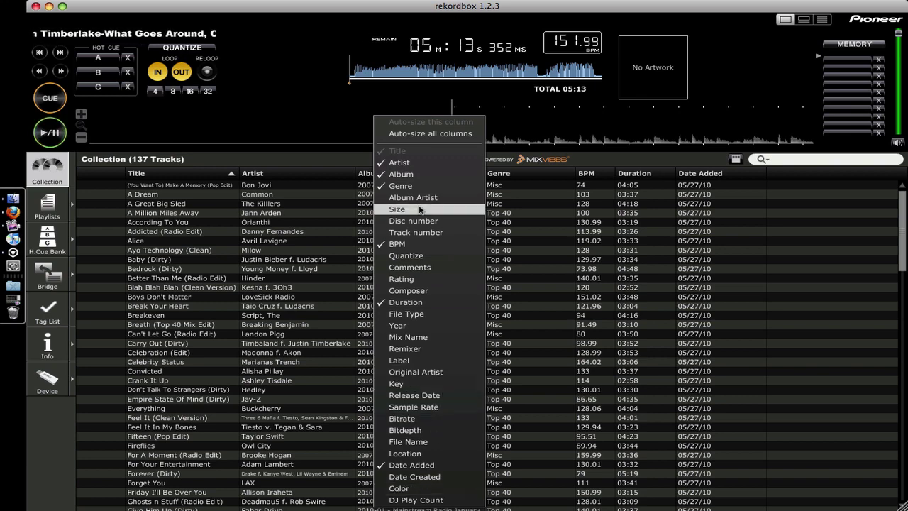
{"action": "left_click", "coordinate": [415, 255]}
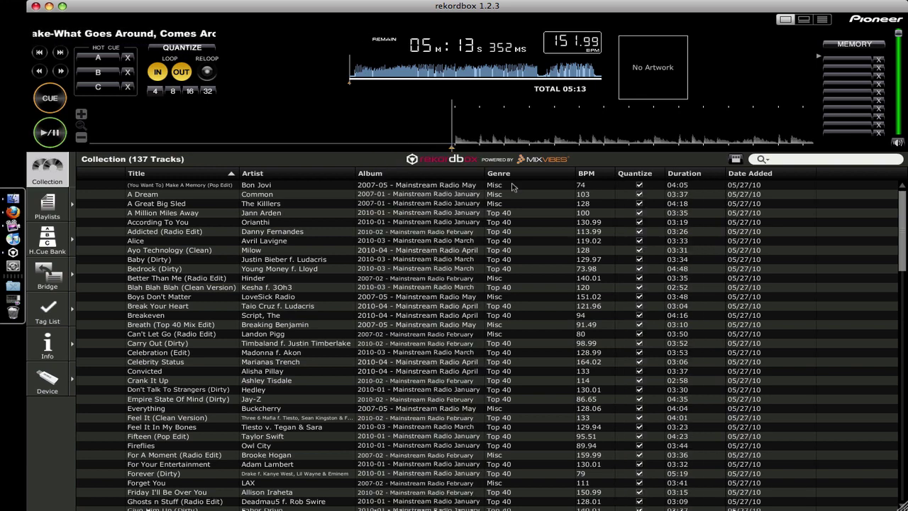
{"action": "right_click", "coordinate": [640, 175]}
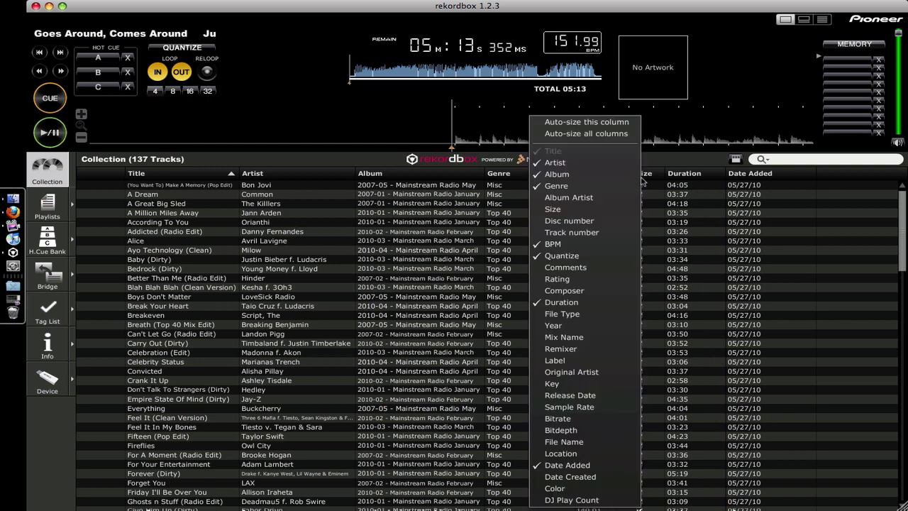
{"action": "left_click", "coordinate": [591, 268]}
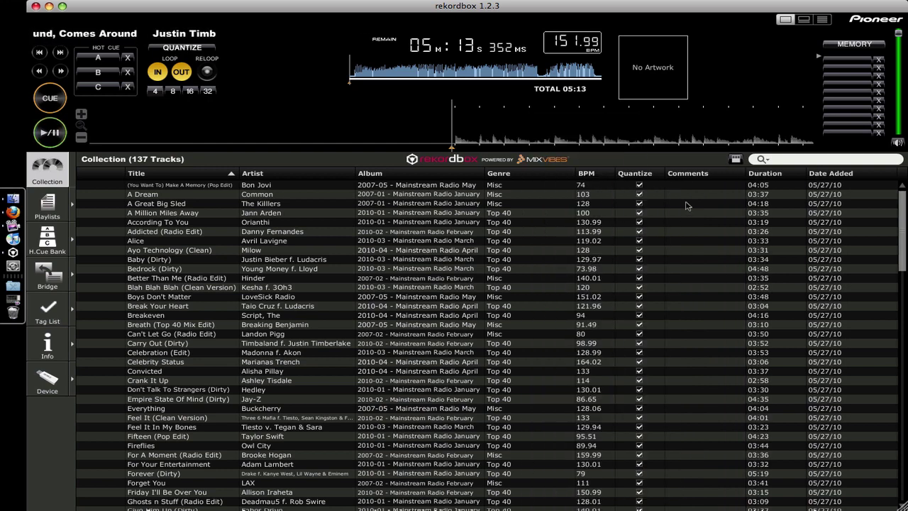
{"action": "right_click", "coordinate": [706, 177]}
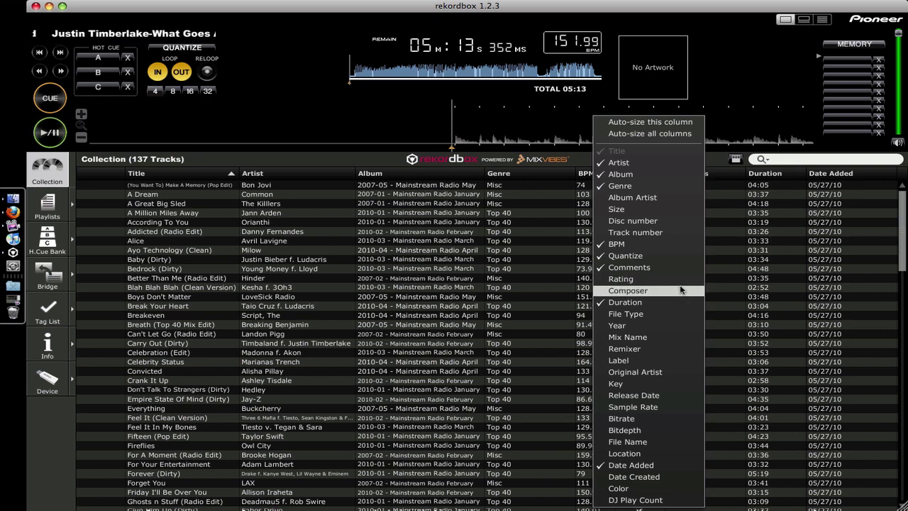
{"action": "left_click", "coordinate": [621, 279]}
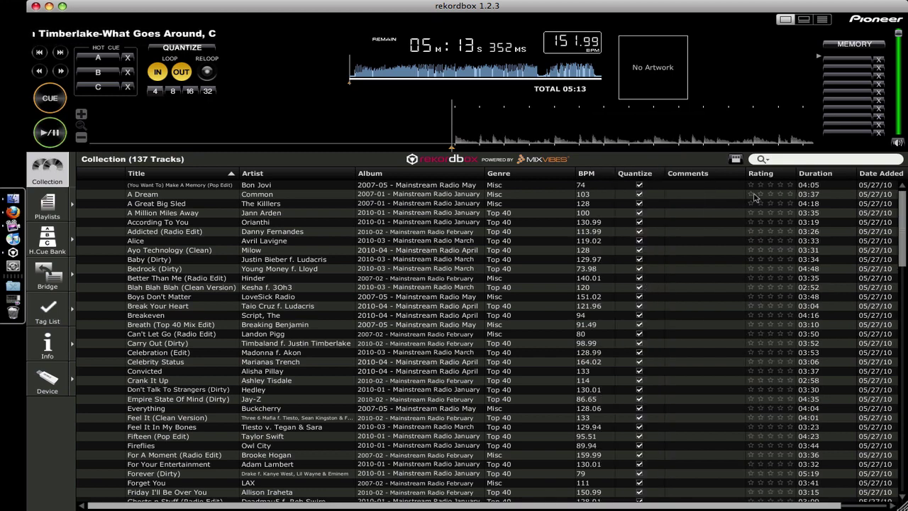
Move the Rating column between the Quantize and Comments columns
{"action": "left_click_drag", "start_coordinate": [774, 177], "coordinate": [641, 183]}
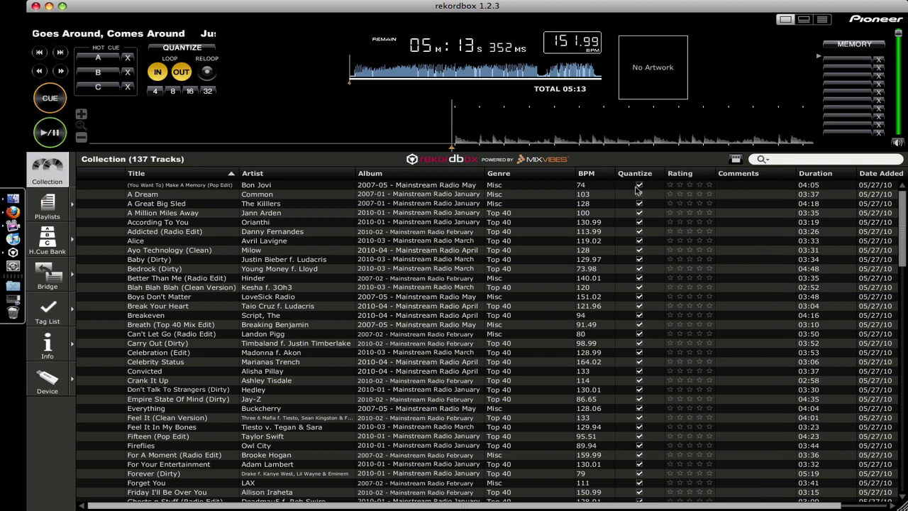
{"action": "left_click", "coordinate": [694, 184]}
{"action": "right_click", "coordinate": [691, 178]}
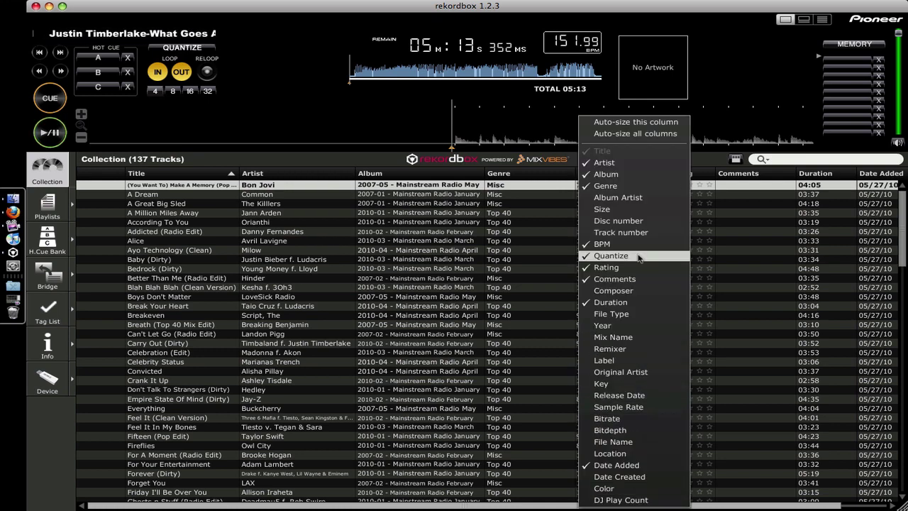
{"action": "left_click", "coordinate": [709, 162]}
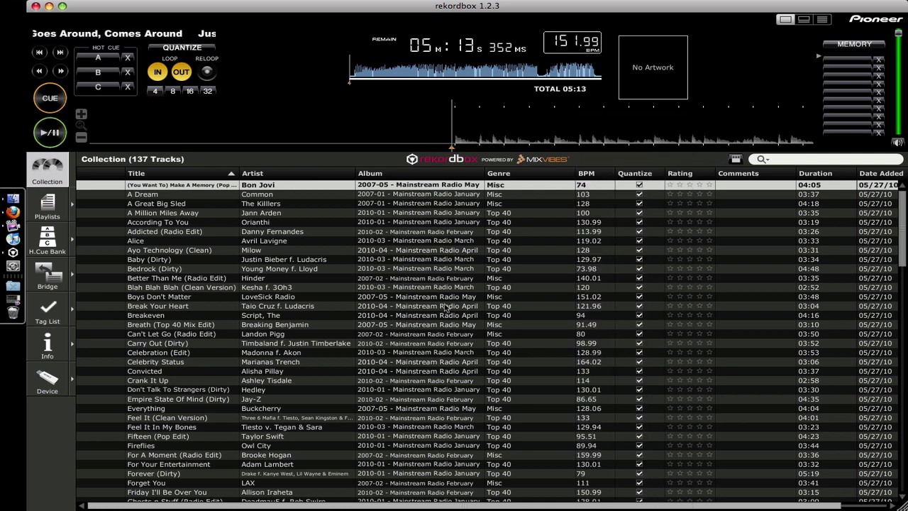
Sort the Collection track list by Genre
{"action": "scroll", "coordinate": [348, 317], "scroll_direction": "down", "scroll_amount": 2}
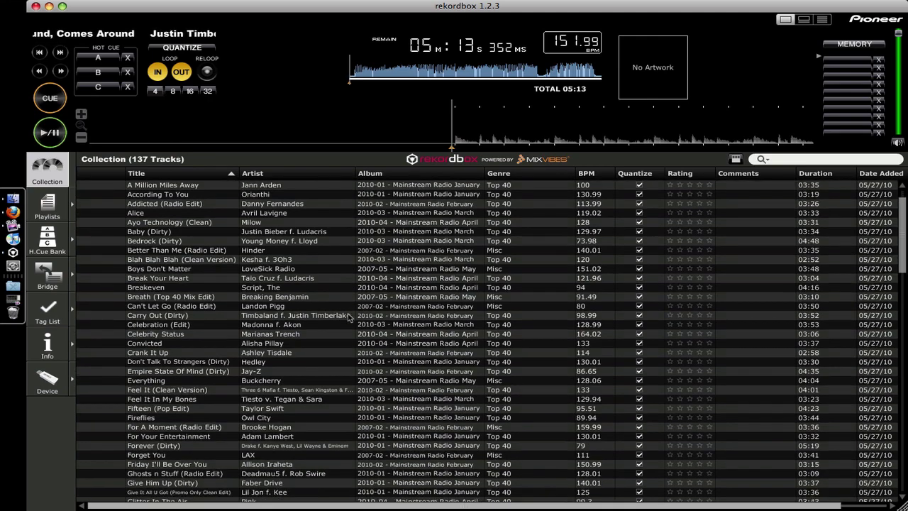
{"action": "scroll", "coordinate": [348, 317], "scroll_direction": "up", "scroll_amount": 2}
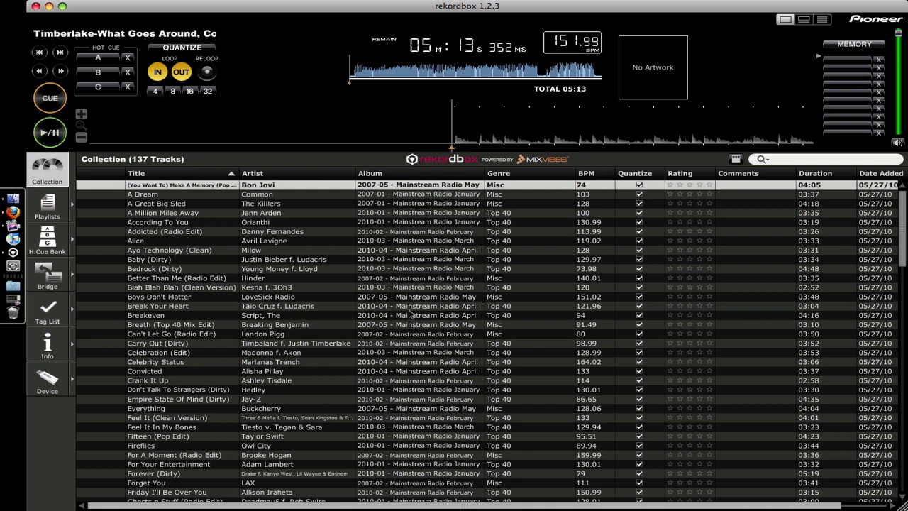
{"action": "left_click", "coordinate": [507, 173]}
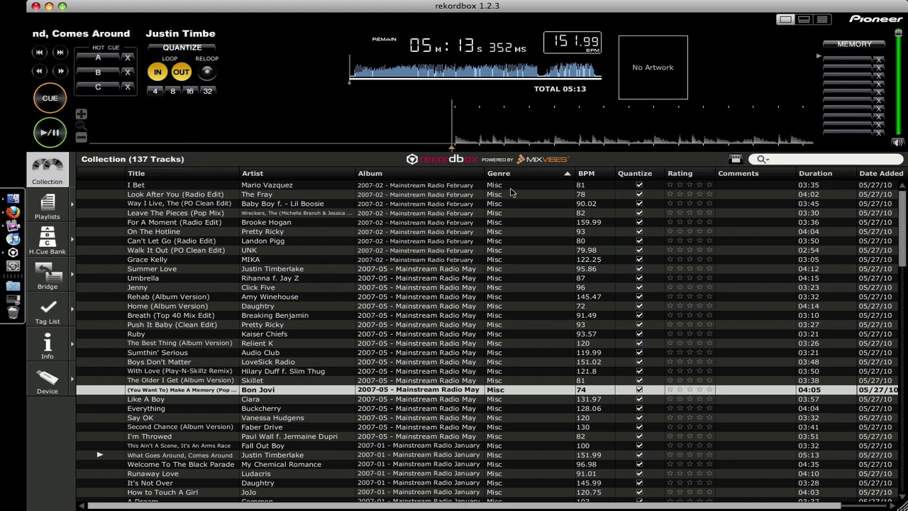
Select all tracks with the Misc genre, change their genre to Top 40 in the Info pane, and hide the pane
{"action": "scroll", "coordinate": [535, 323], "scroll_direction": "down", "scroll_amount": 10}
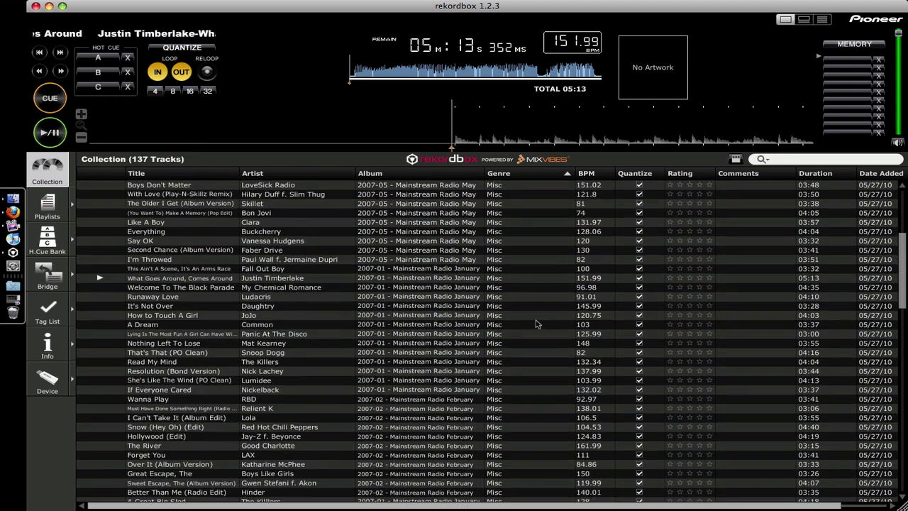
{"action": "scroll", "coordinate": [535, 323], "scroll_direction": "down", "scroll_amount": 2}
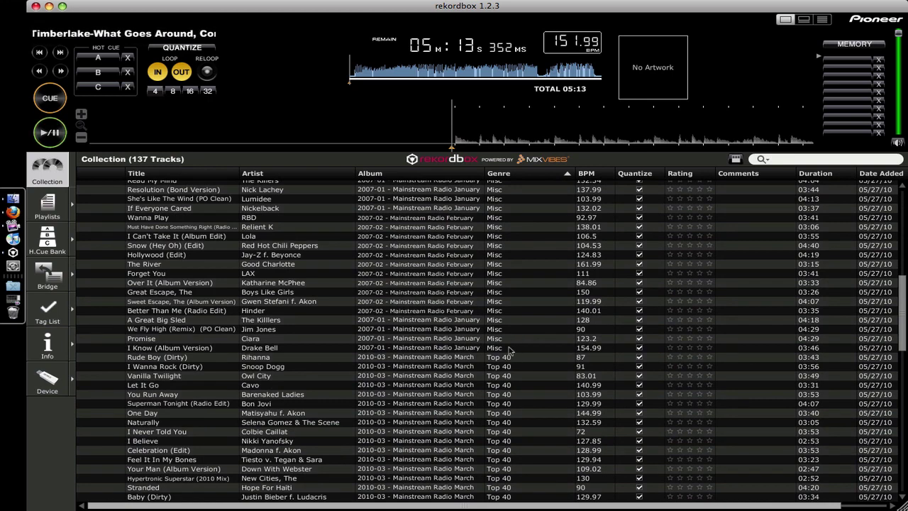
{"action": "left_click", "coordinate": [508, 347], "text": "shift"}
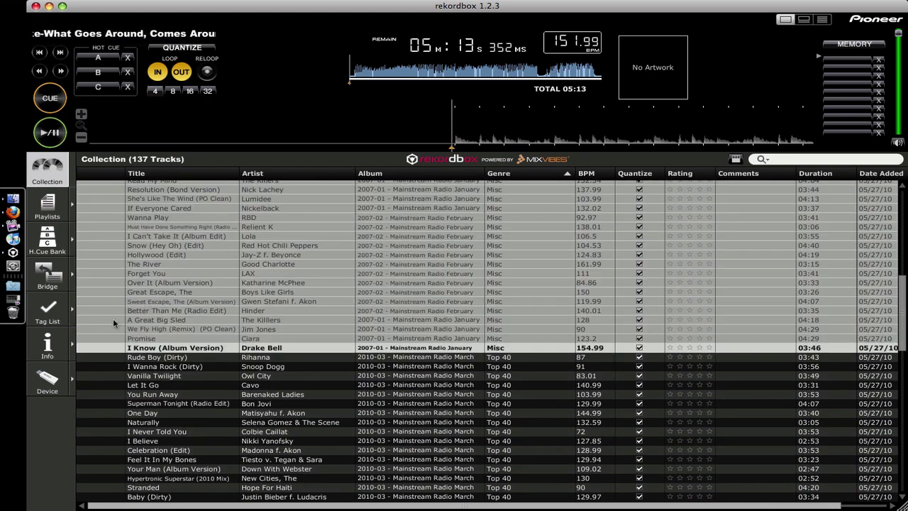
{"action": "left_click", "coordinate": [72, 344]}
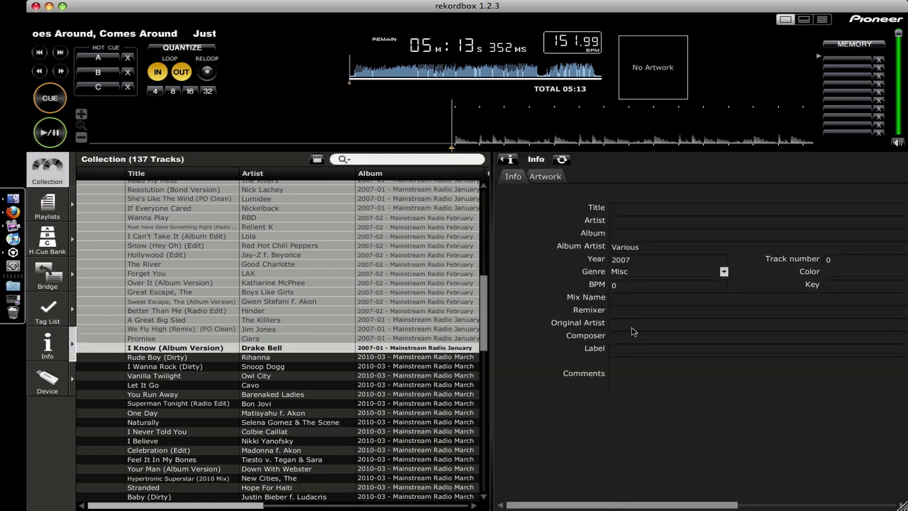
{"action": "left_click", "coordinate": [723, 270]}
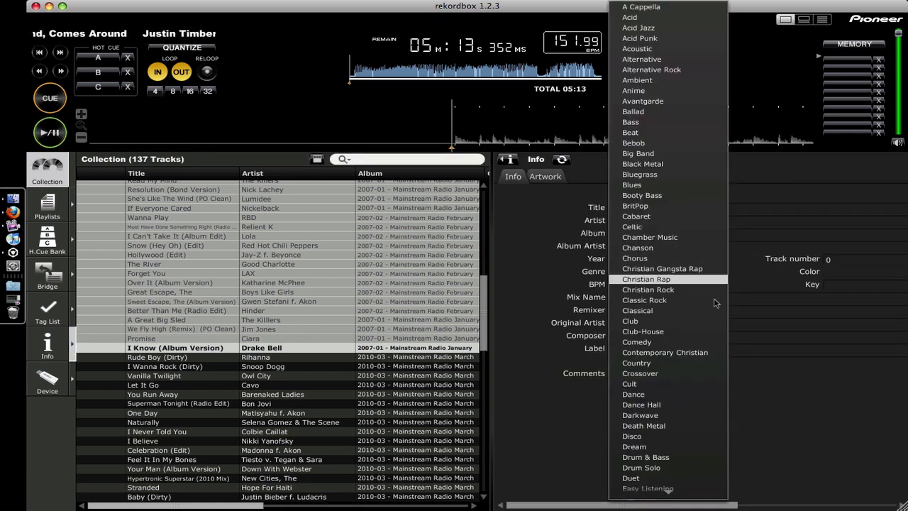
{"action": "scroll", "coordinate": [699, 405], "scroll_direction": "down", "scroll_amount": 1}
{"action": "scroll", "coordinate": [697, 400], "scroll_direction": "down", "scroll_amount": 10}
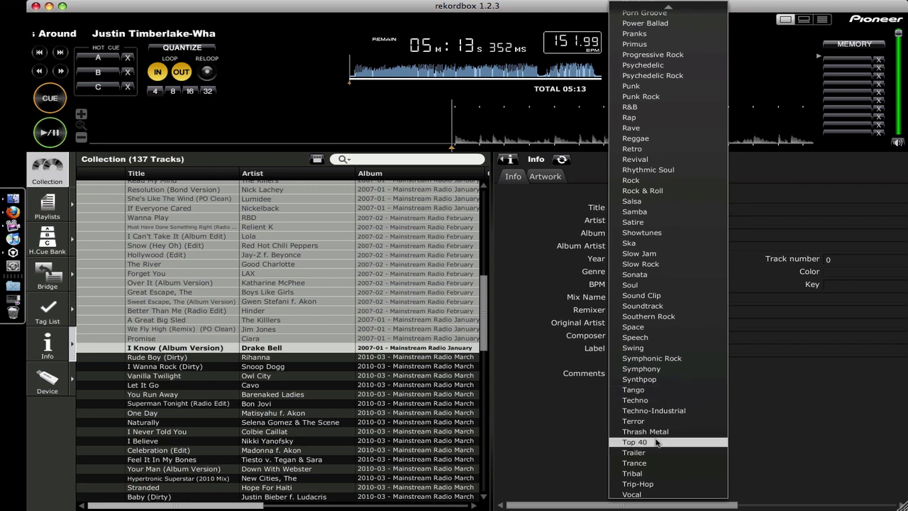
{"action": "left_click", "coordinate": [656, 445]}
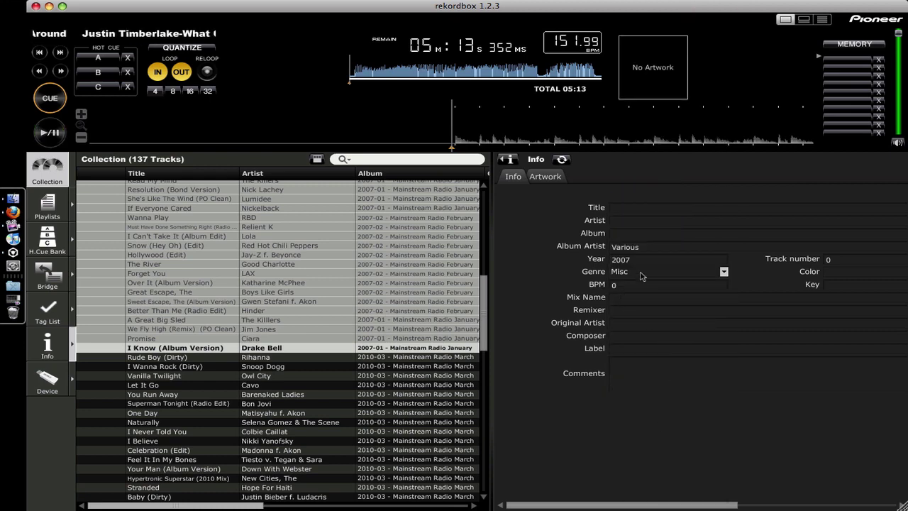
{"action": "left_click", "coordinate": [513, 160]}
Select the track Rude Boy (Dirty) and examine its Summary, Info and Artwork pages in the Info pane
{"action": "left_click", "coordinate": [524, 357]}
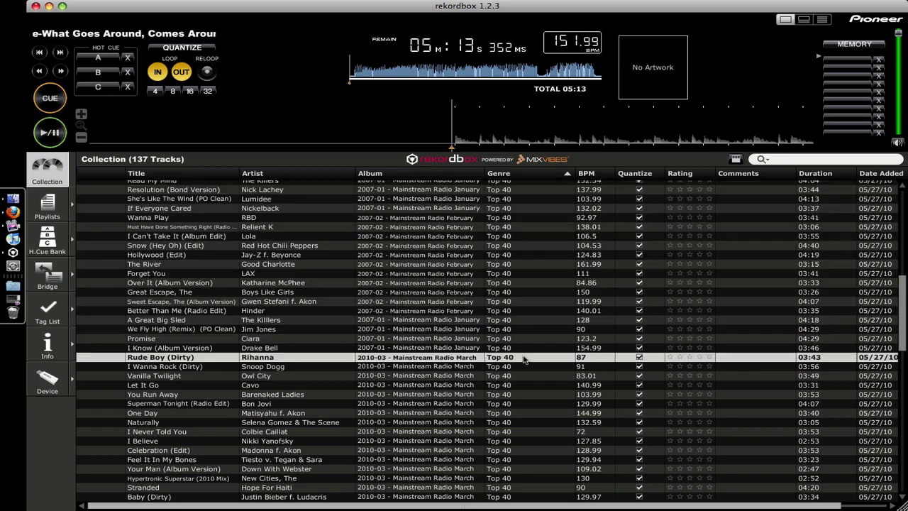
{"action": "scroll", "coordinate": [521, 313], "scroll_direction": "up", "scroll_amount": 12}
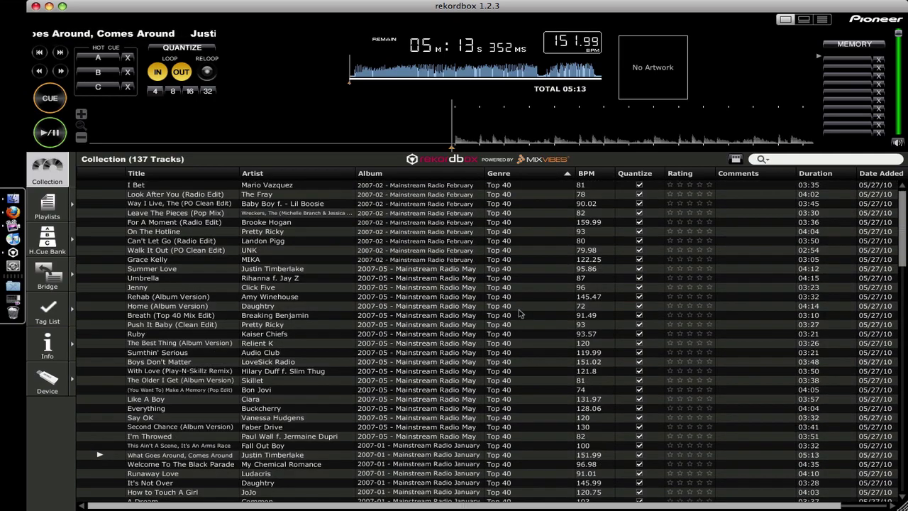
{"action": "scroll", "coordinate": [521, 312], "scroll_direction": "down", "scroll_amount": 12}
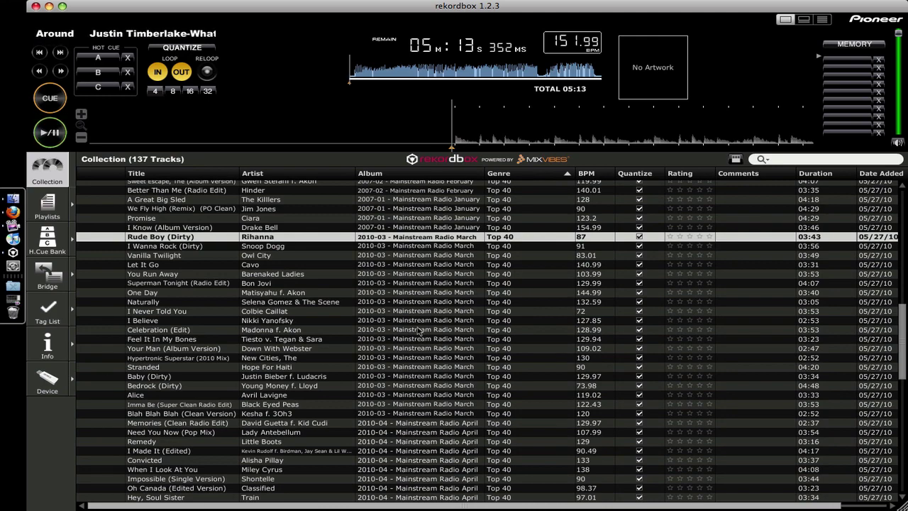
{"action": "scroll", "coordinate": [477, 320], "scroll_direction": "up", "scroll_amount": 12}
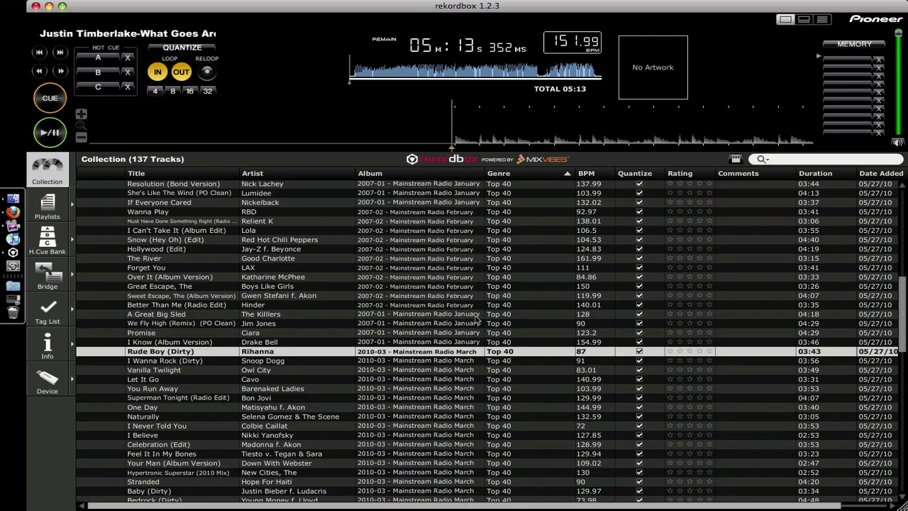
{"action": "scroll", "coordinate": [476, 320], "scroll_direction": "up", "scroll_amount": 3}
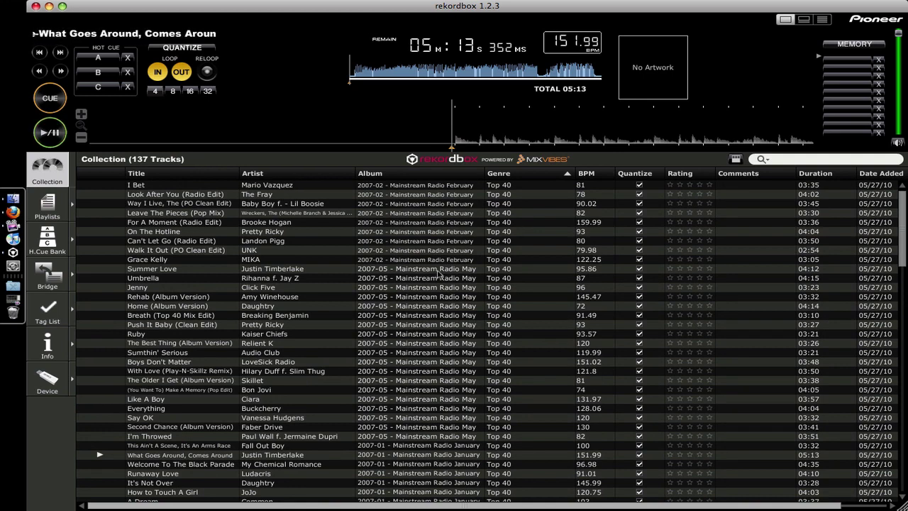
{"action": "left_click", "coordinate": [74, 345]}
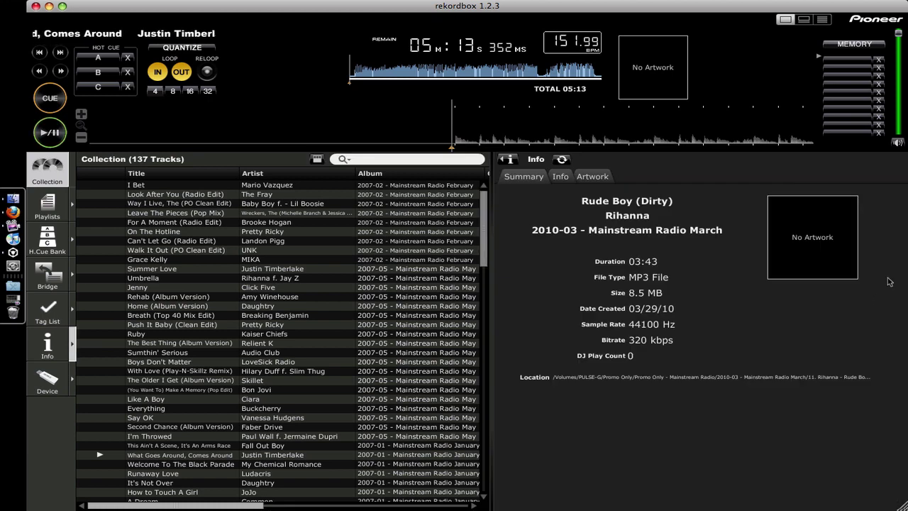
{"action": "left_click", "coordinate": [560, 177]}
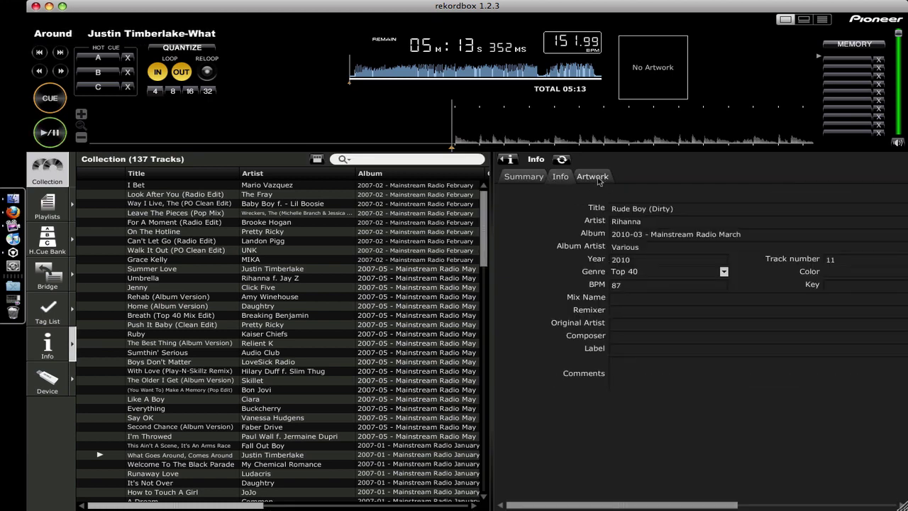
{"action": "left_click", "coordinate": [595, 177]}
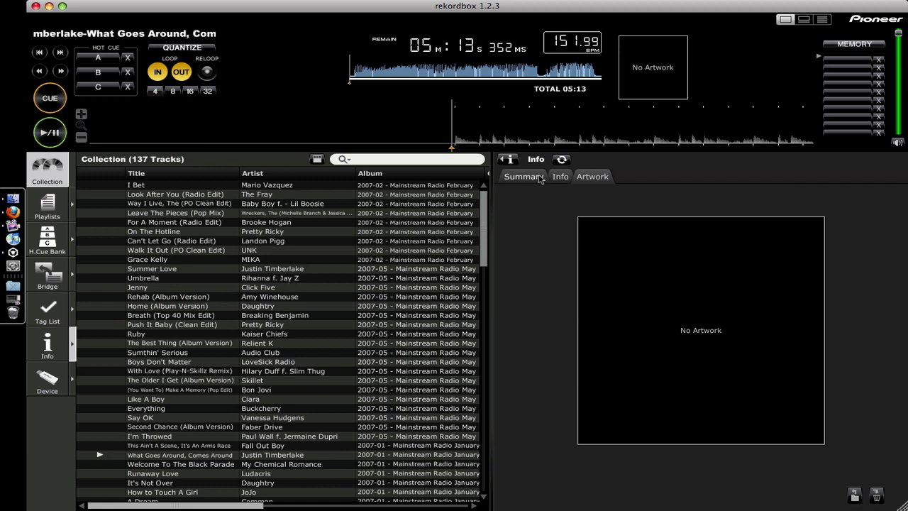
{"action": "left_click", "coordinate": [536, 178]}
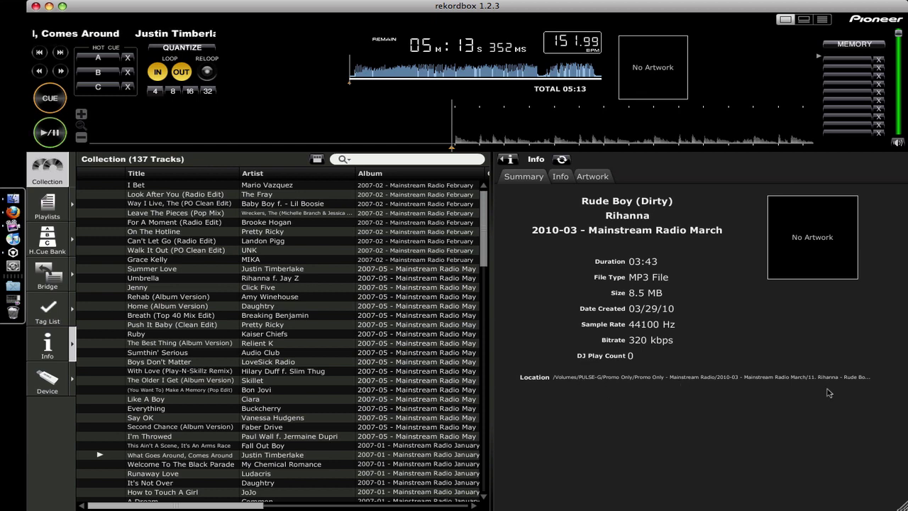
{"action": "left_click", "coordinate": [565, 177]}
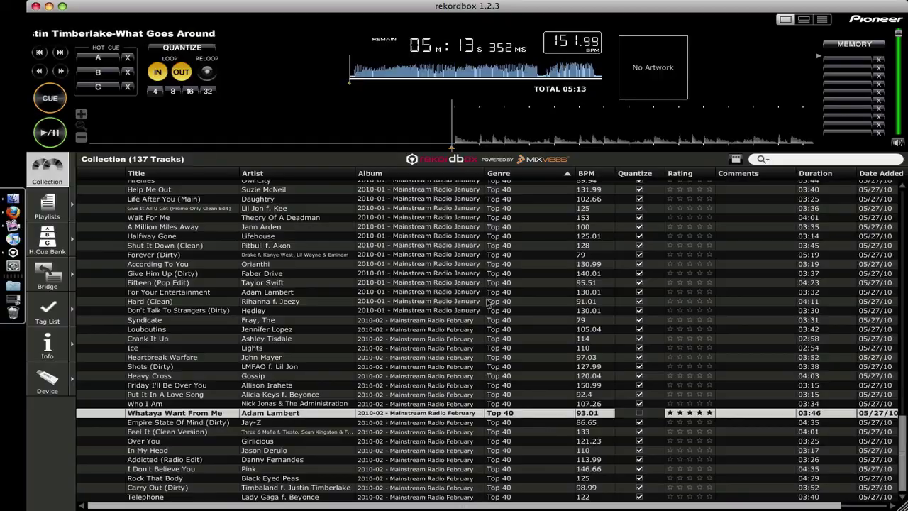